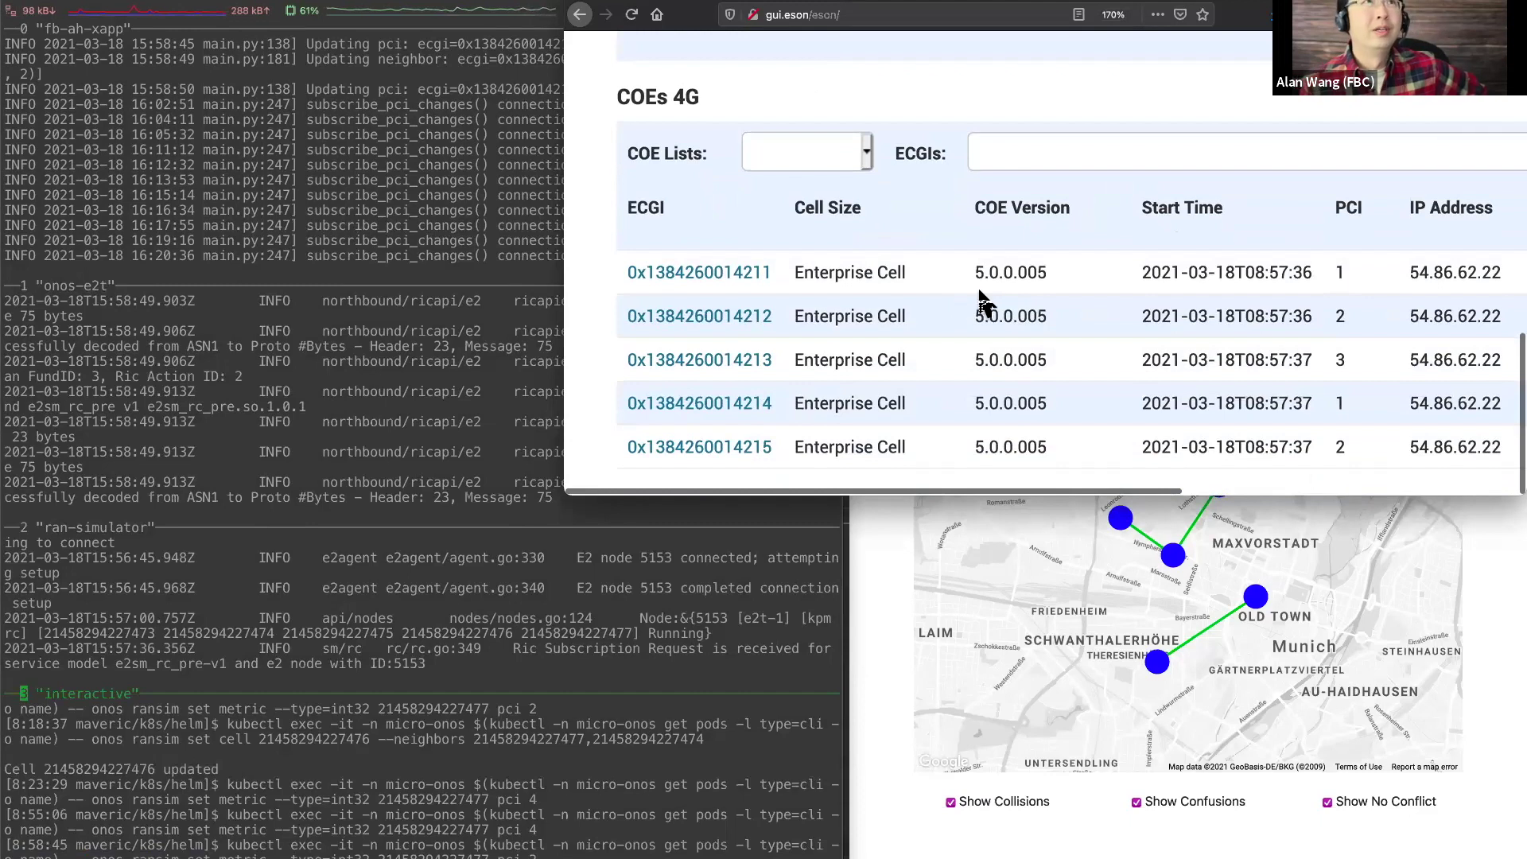
# Step: Scroll down to the COEs 4G table showing cells 14211–14215 with PCIs 1, 2, 3, 1, 2
pyautogui.scroll(10, 978, 273)
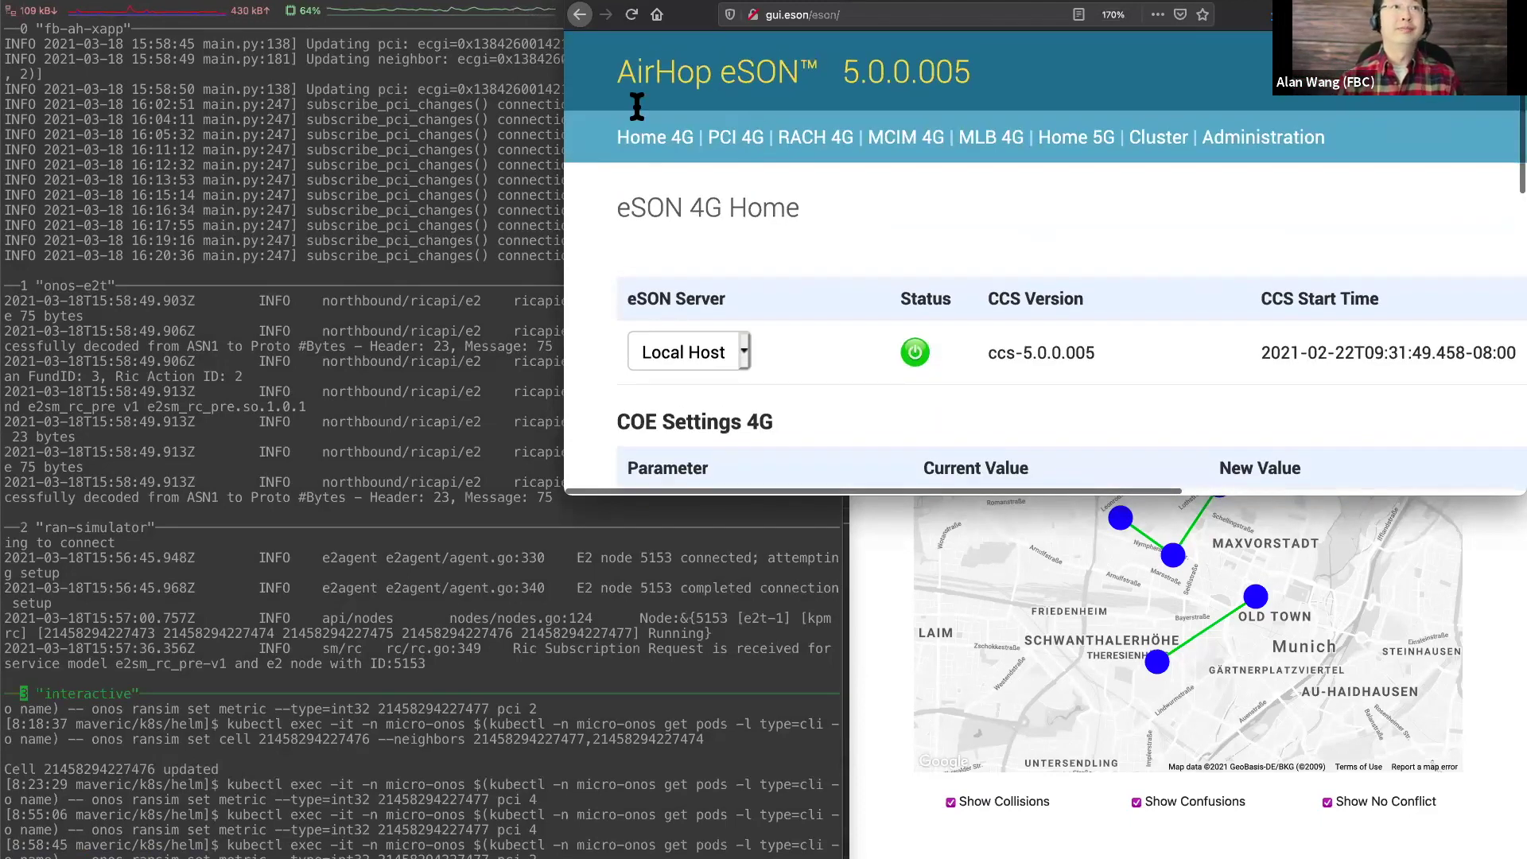
pyautogui.scroll(-6, 1248, 270)
pyautogui.scroll(-3, 1195, 319)
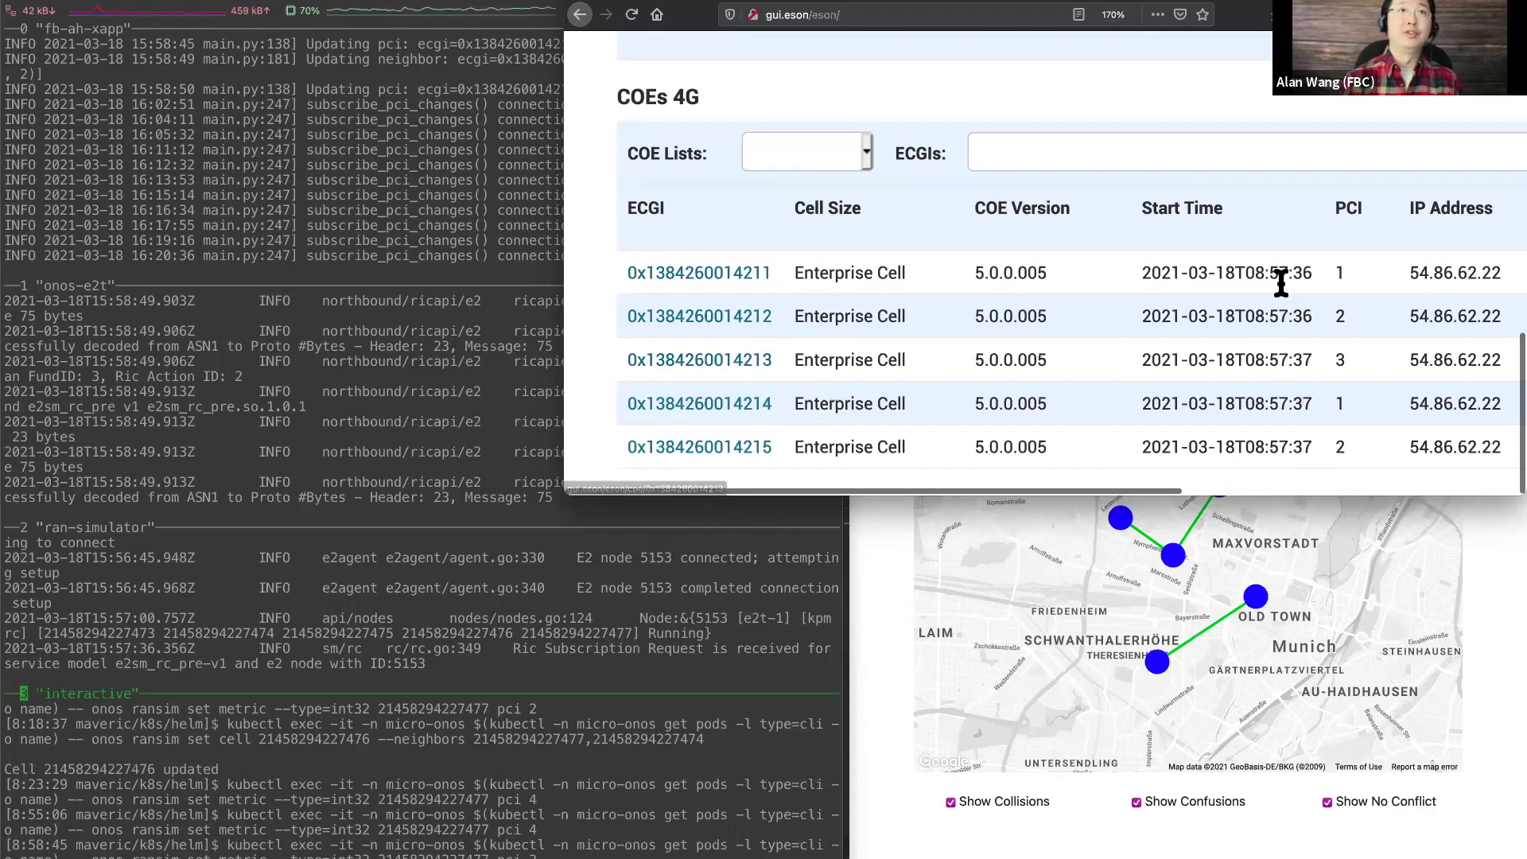
# Step: Enlarge the PCI Conflict Dashboard map and show its Cells table with PCIs 1, 2, 3, 1, 2
pyautogui.click(875, 618)
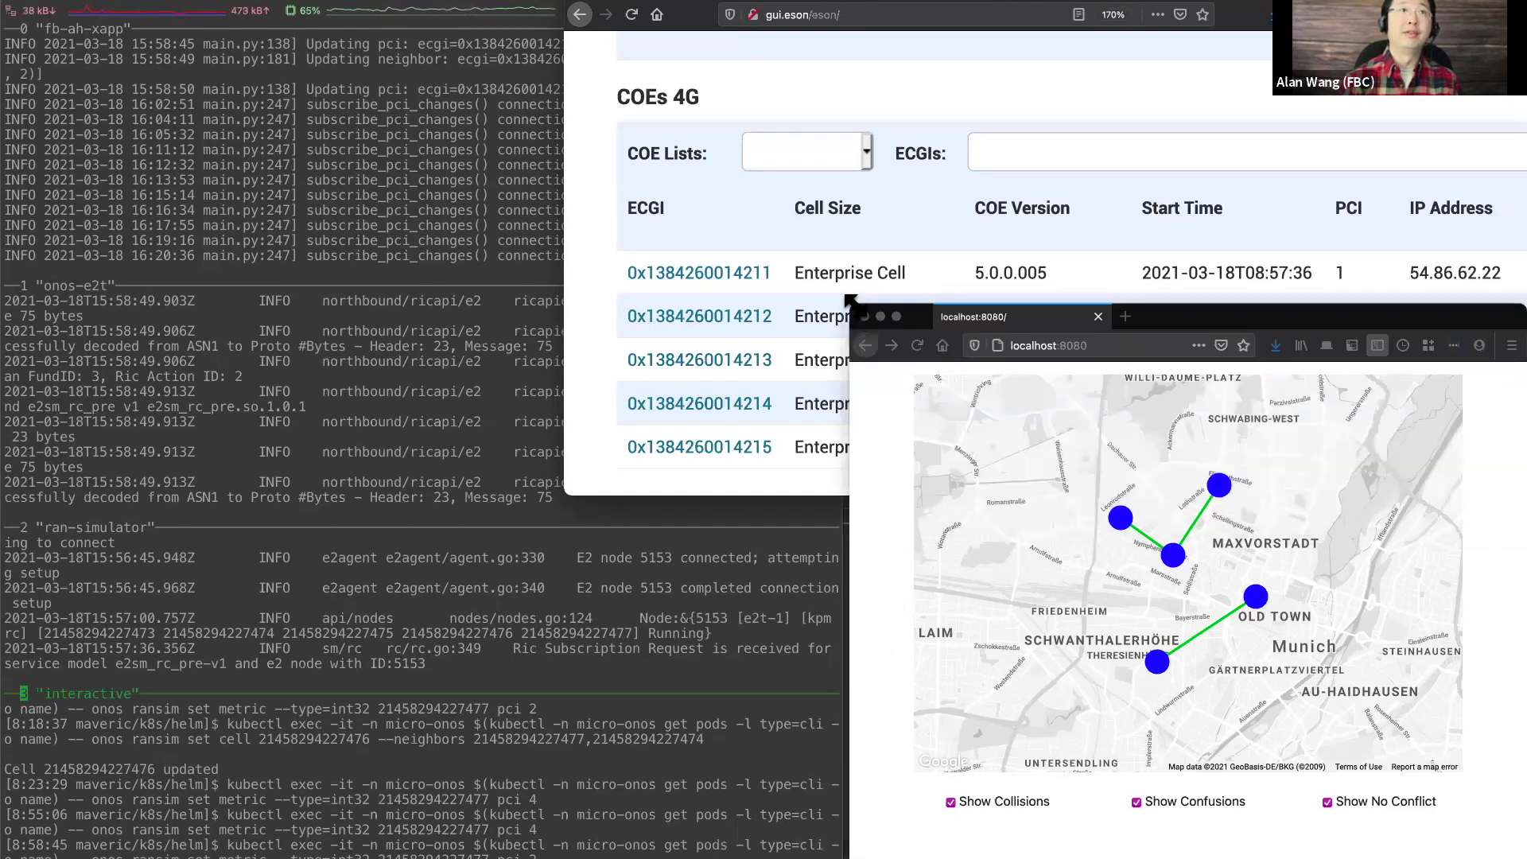
pyautogui.moveTo(860, 314); pyautogui.dragTo(630, 216)
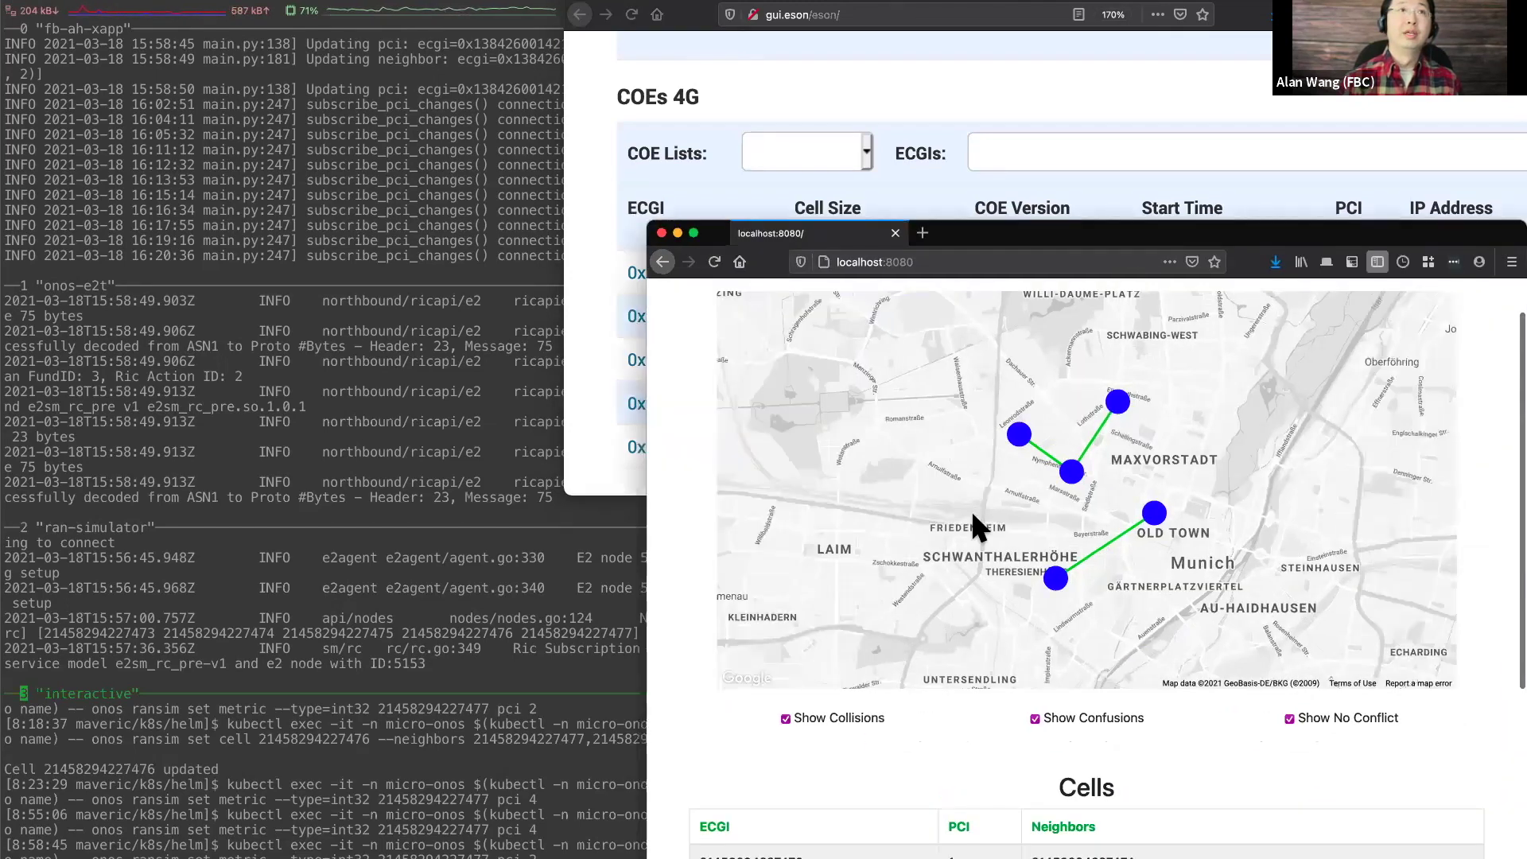
pyautogui.scroll(2, 1005, 498)
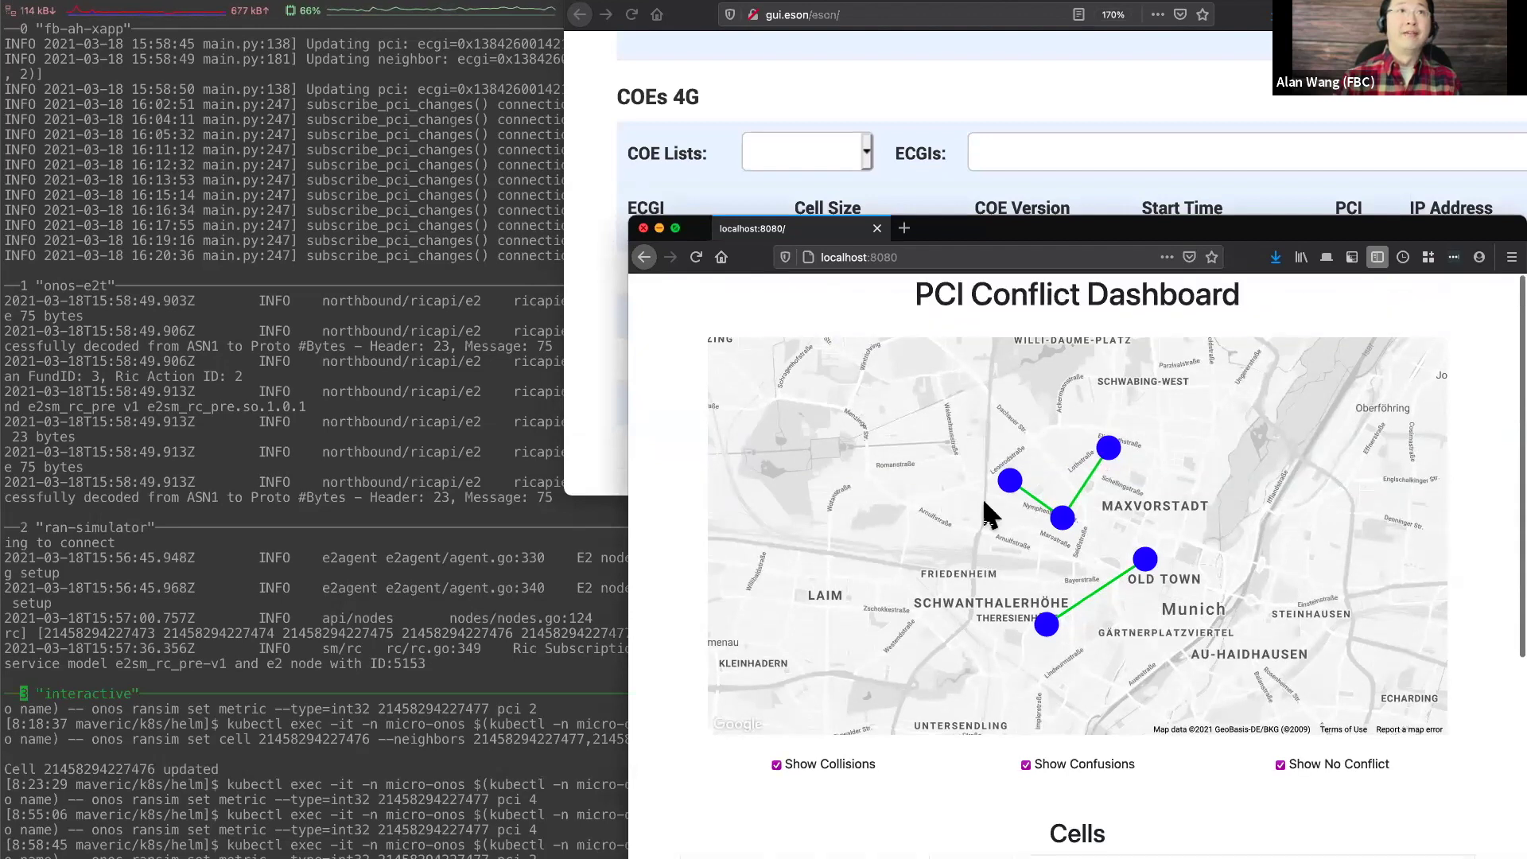
pyautogui.scroll(-3, 1057, 604)
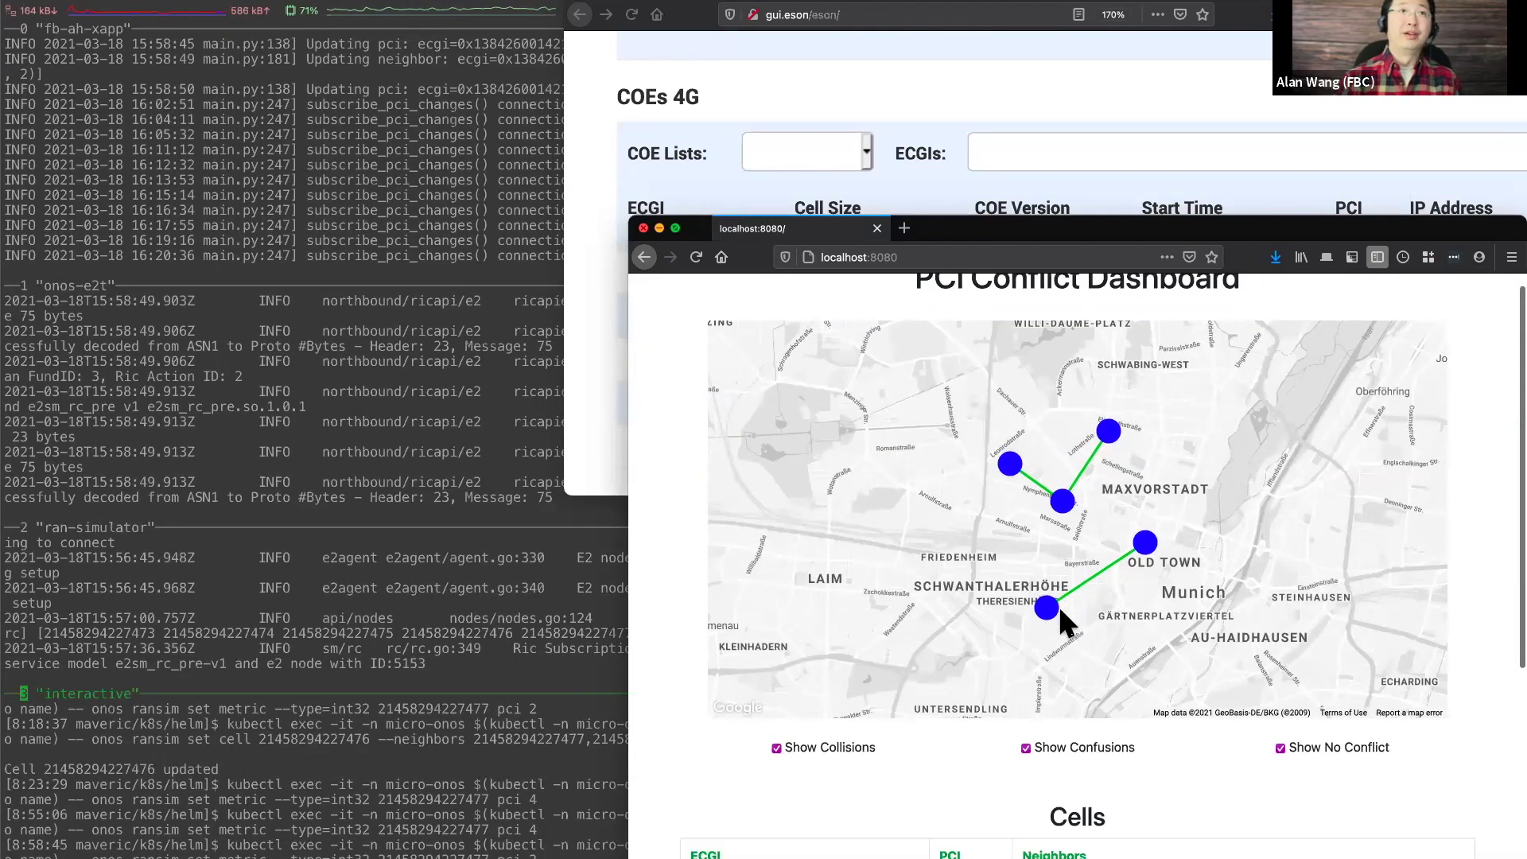
pyautogui.scroll(1, 1104, 619)
pyautogui.scroll(1, 1104, 586)
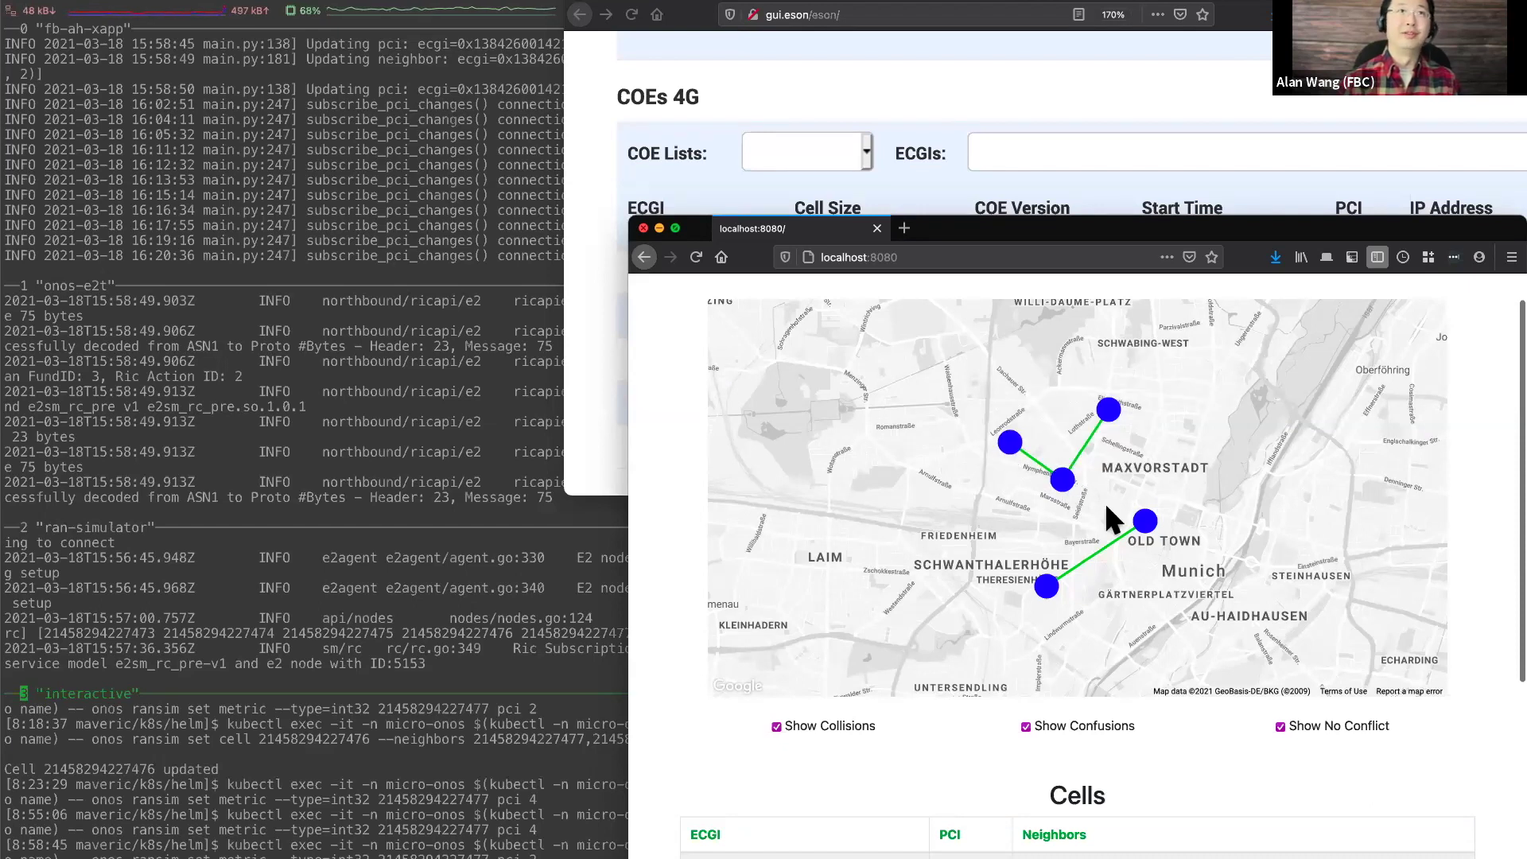
pyautogui.scroll(-3, 1163, 566)
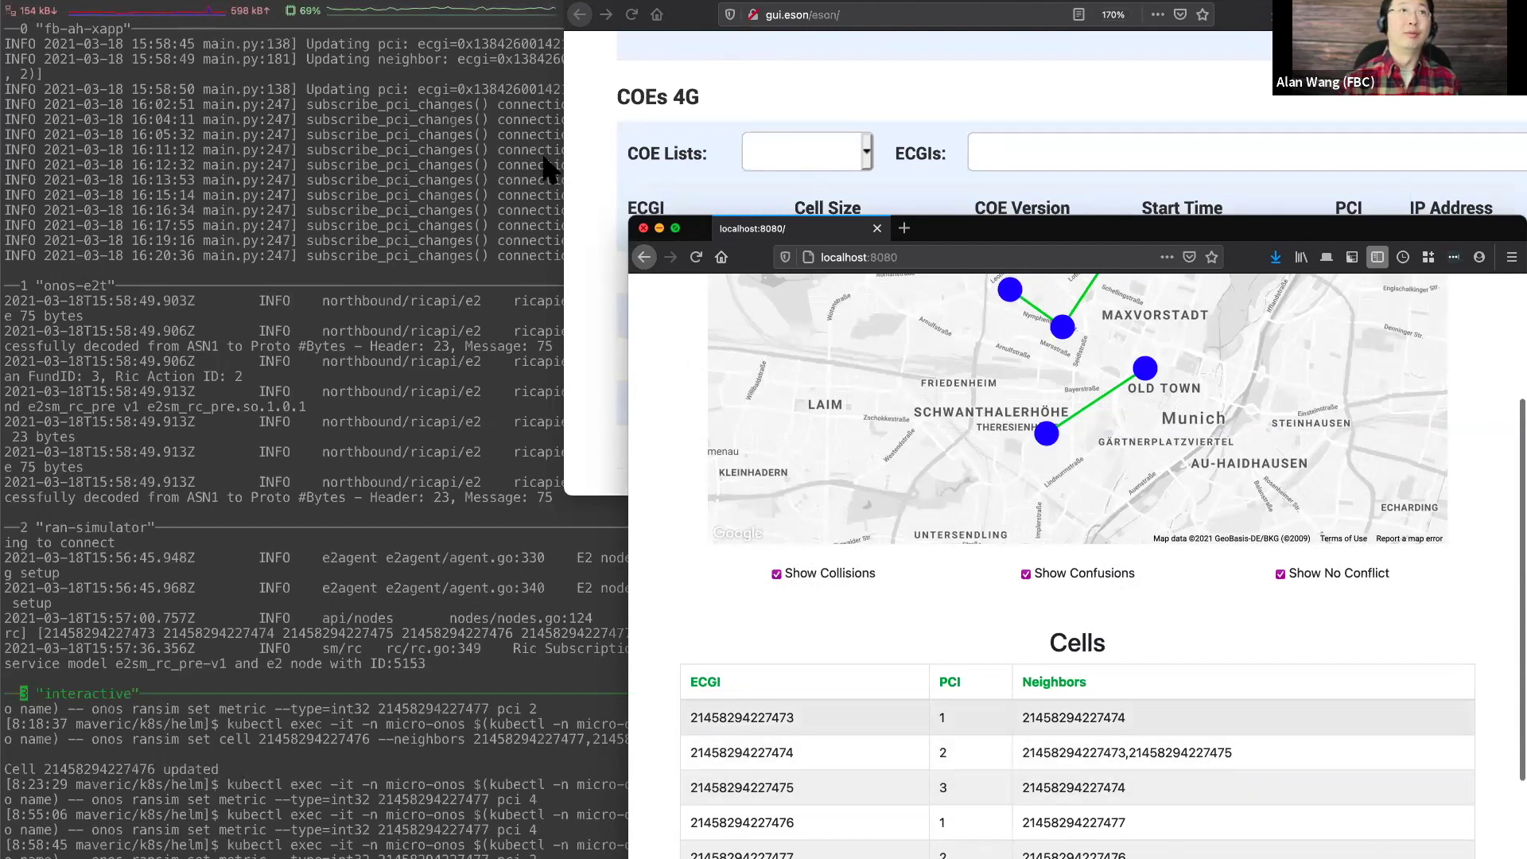
pyautogui.moveTo(705, 226); pyautogui.dragTo(781, 225)
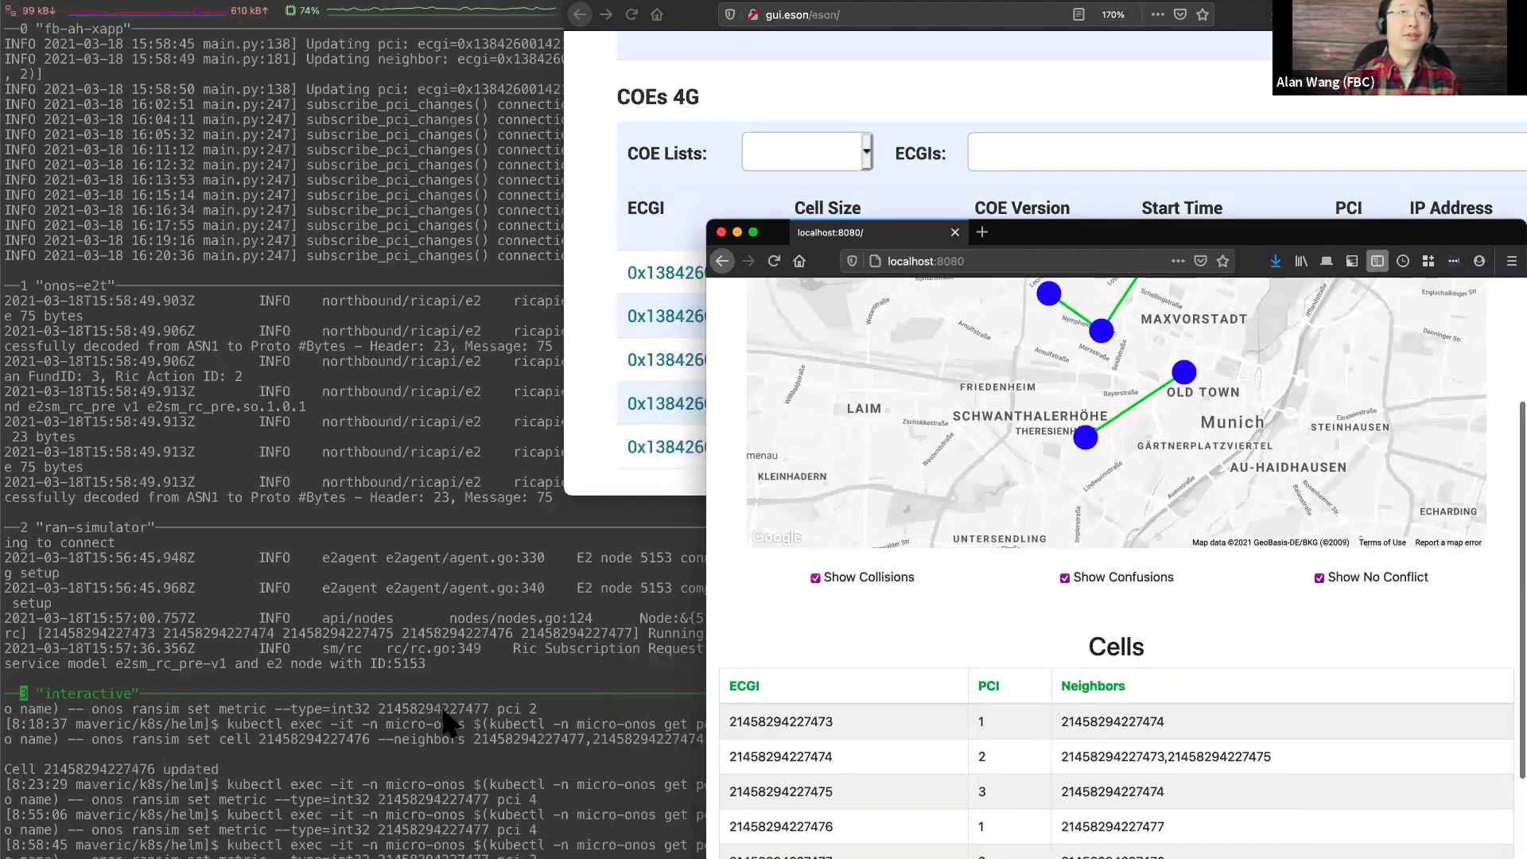
# Step: Compare the terminal log with the dashboard and eSON COEs 4G table for the PCI change
pyautogui.click(690, 705)
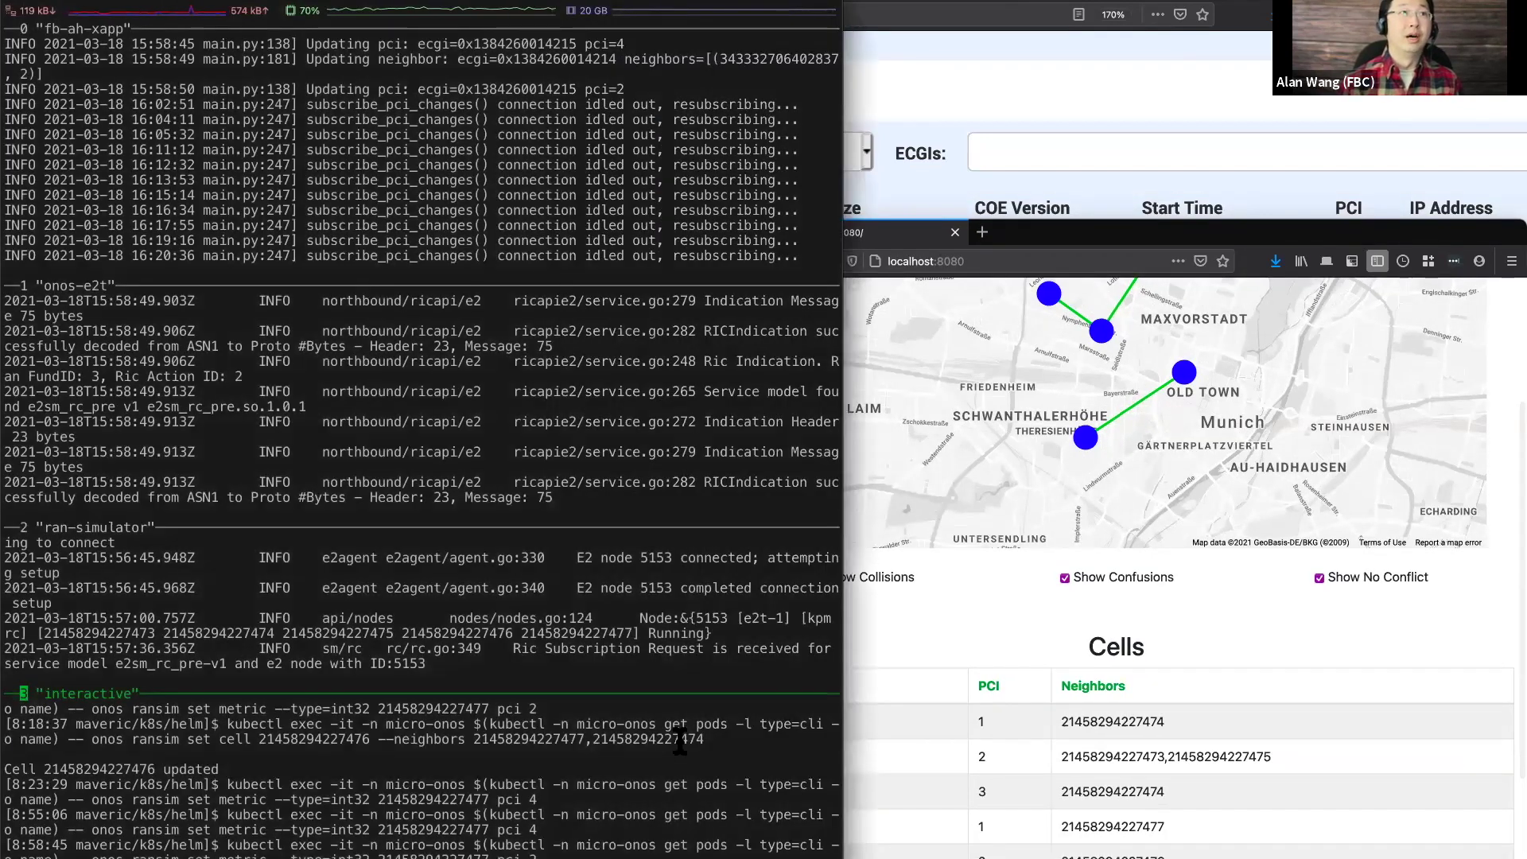
pyautogui.scroll(-1, 680, 739)
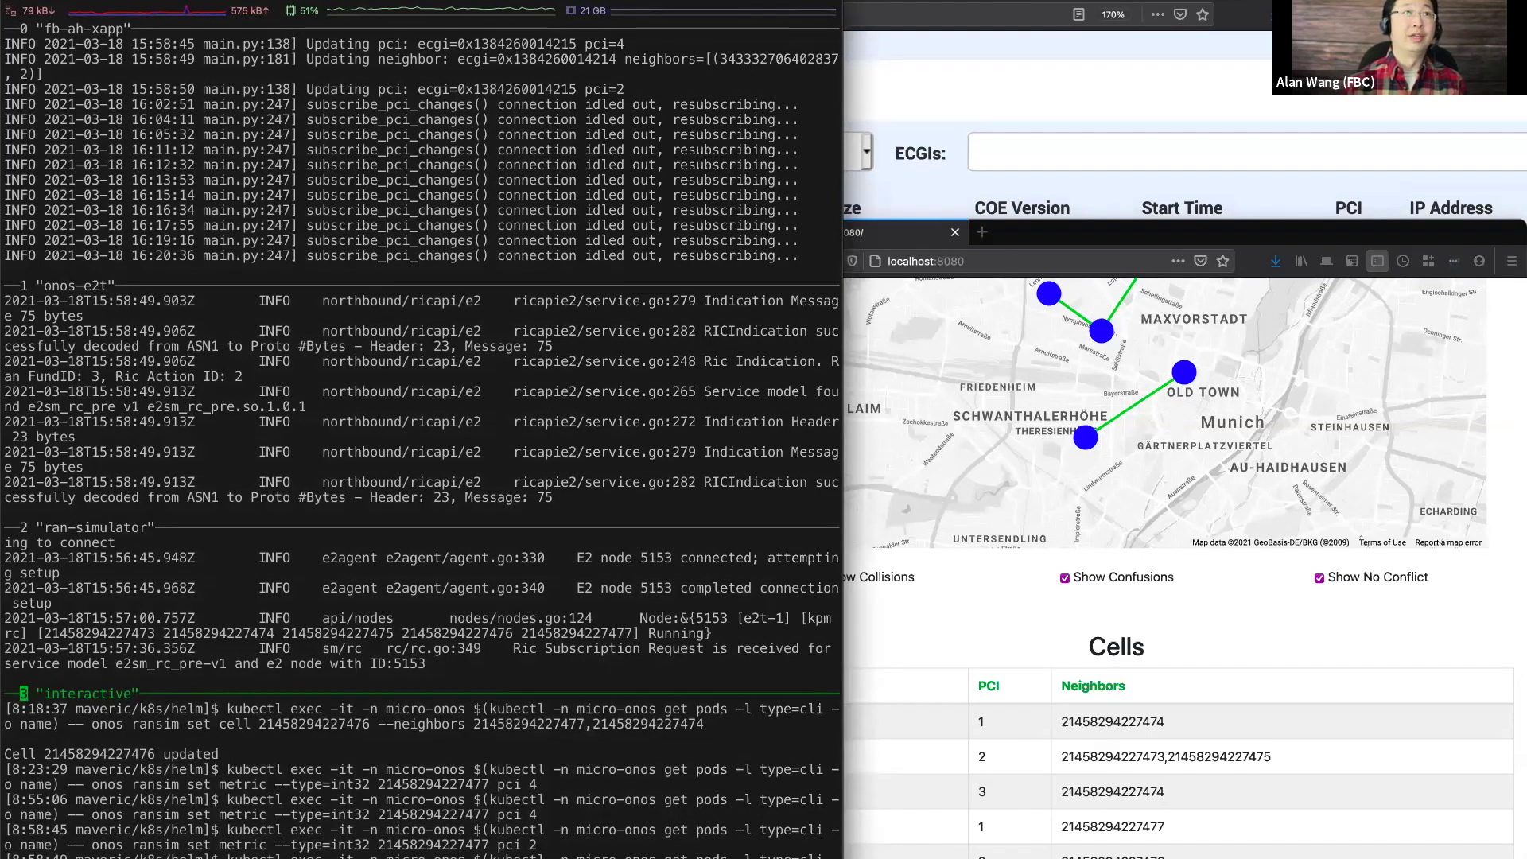
pyautogui.click(943, 791)
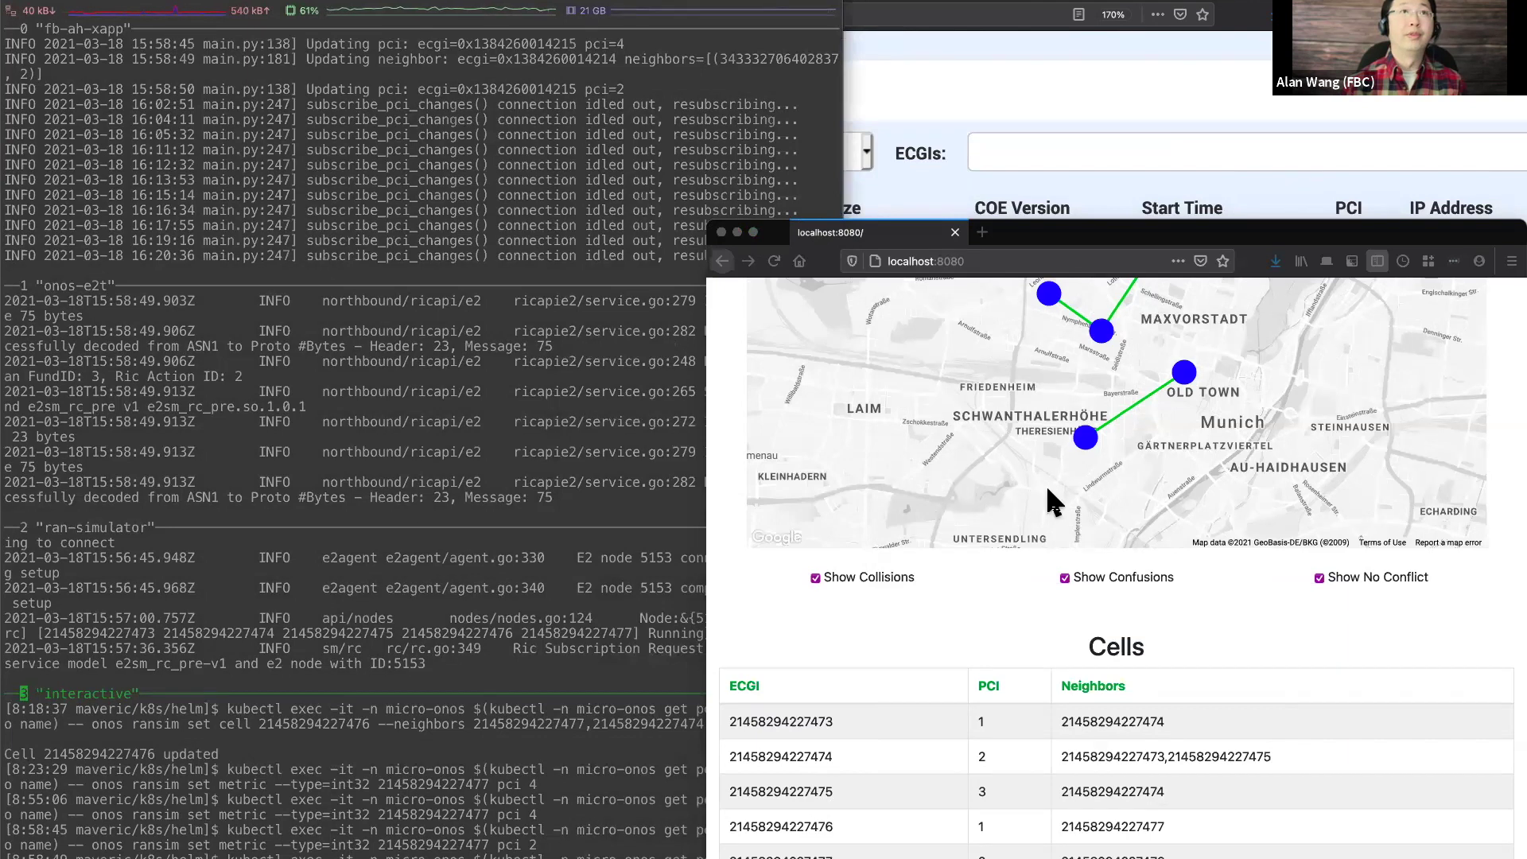
pyautogui.click(555, 728)
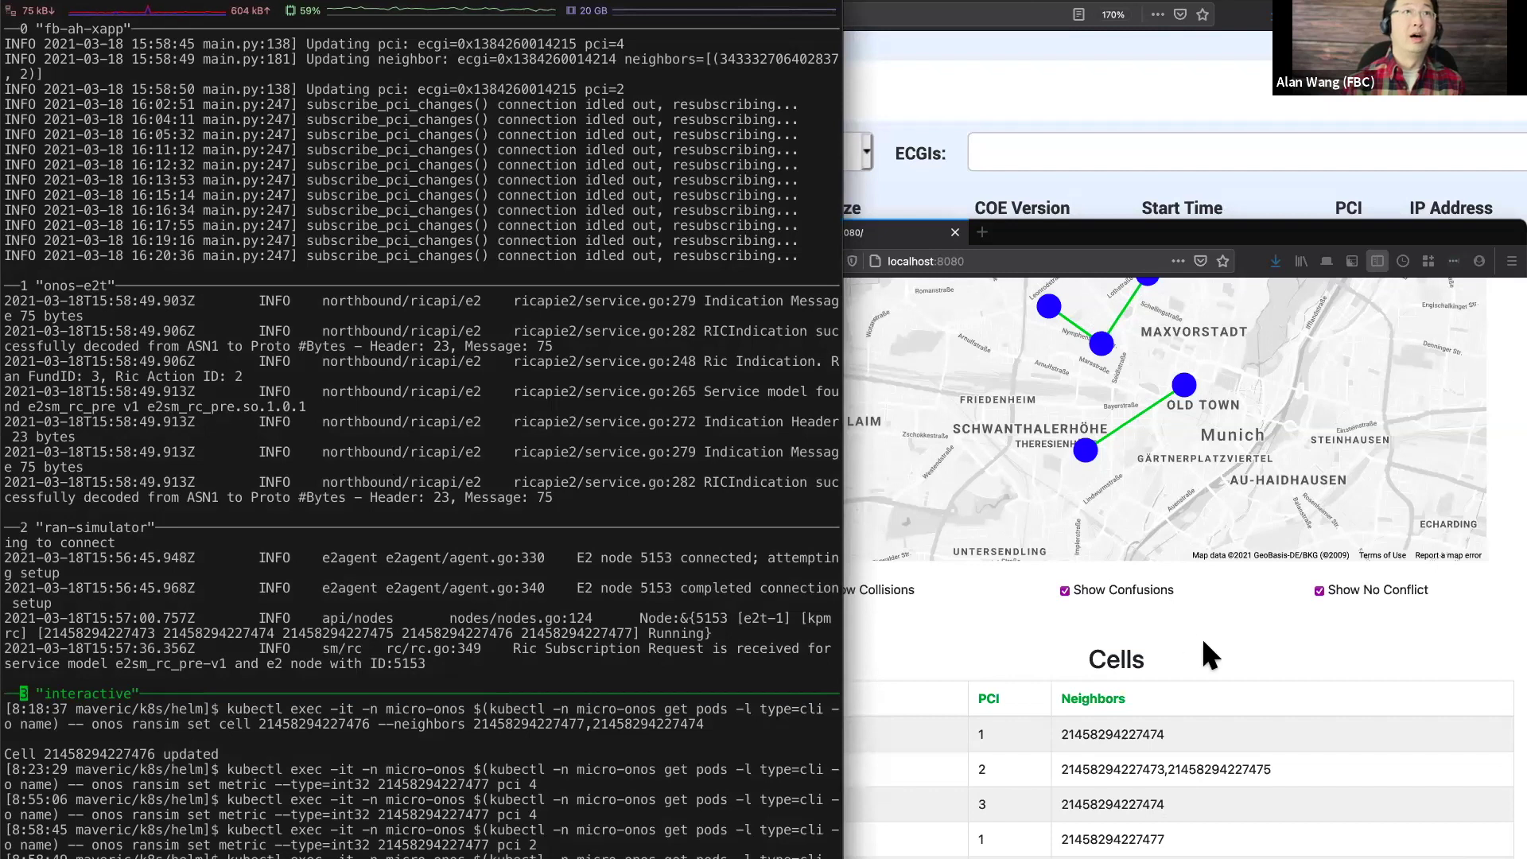
pyautogui.click(983, 798)
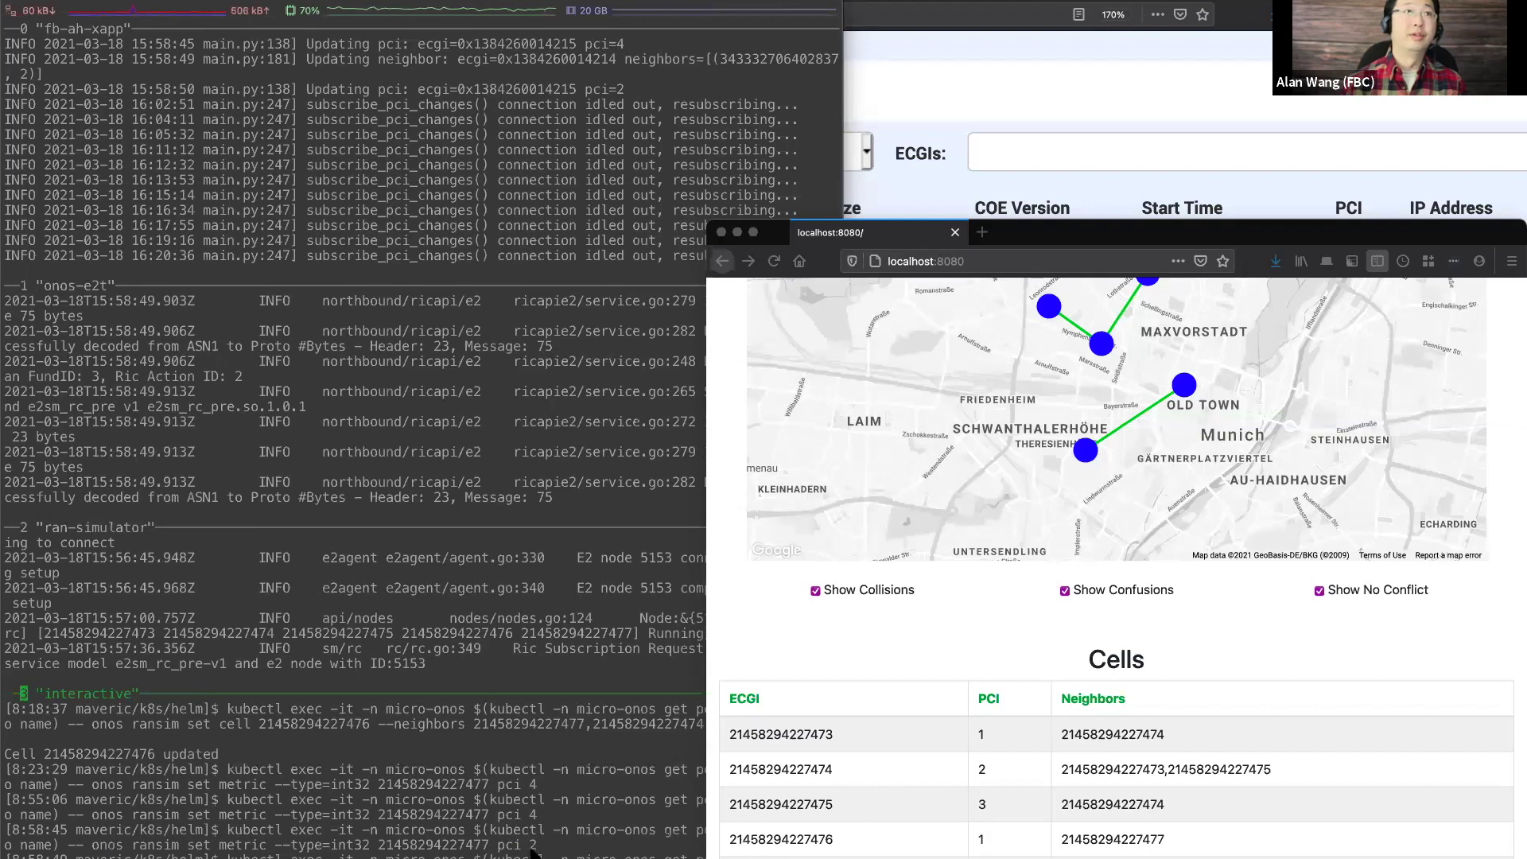
pyautogui.click(962, 117)
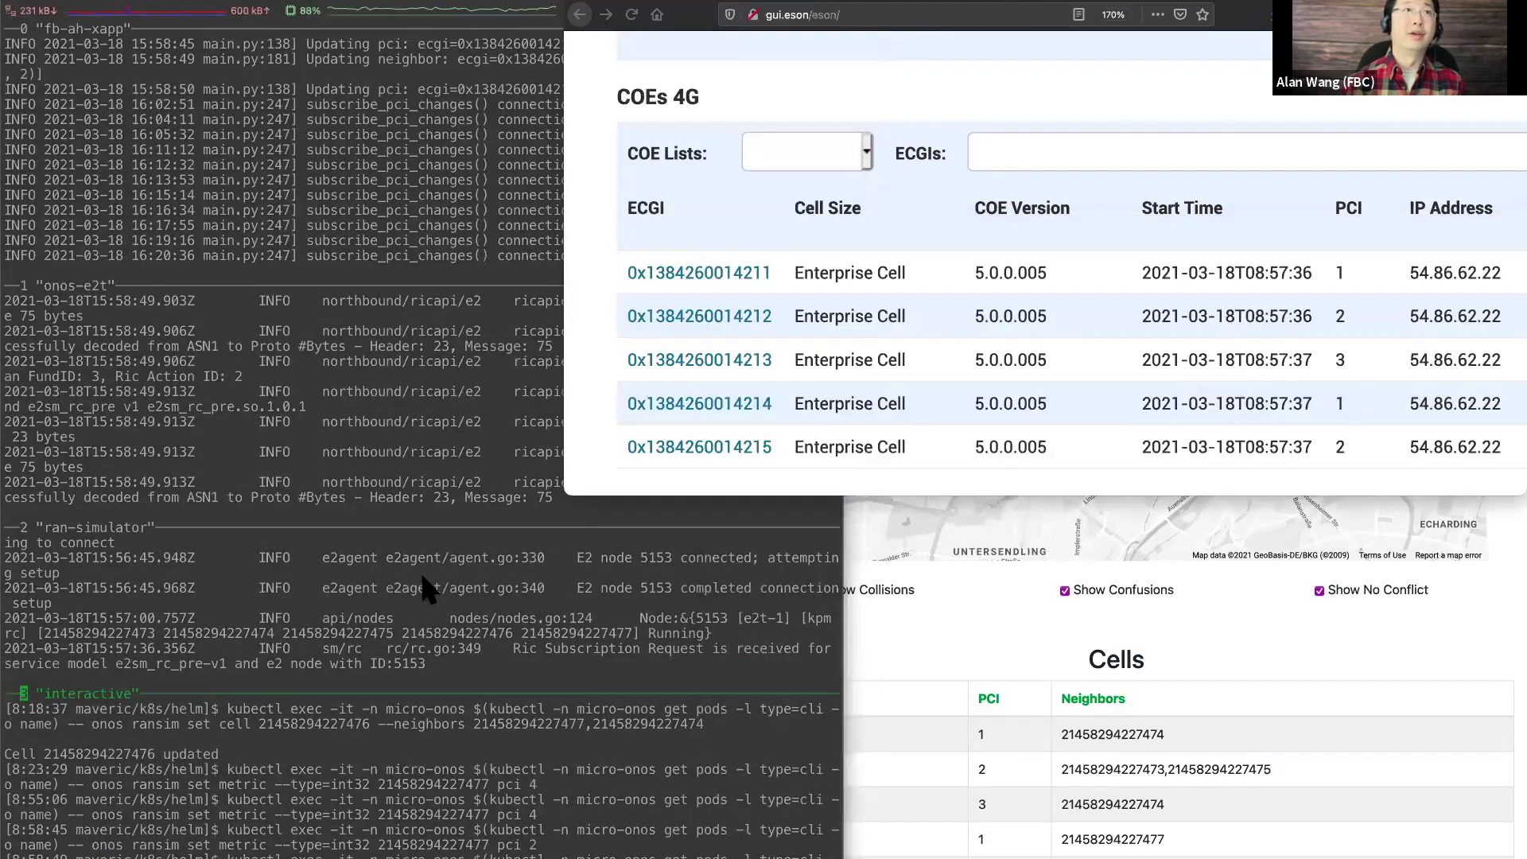
# Step: Highlight the xApp log line reporting PCI 5, then confirm 5 in the dashboard and eSON tables
pyautogui.click(421, 574)
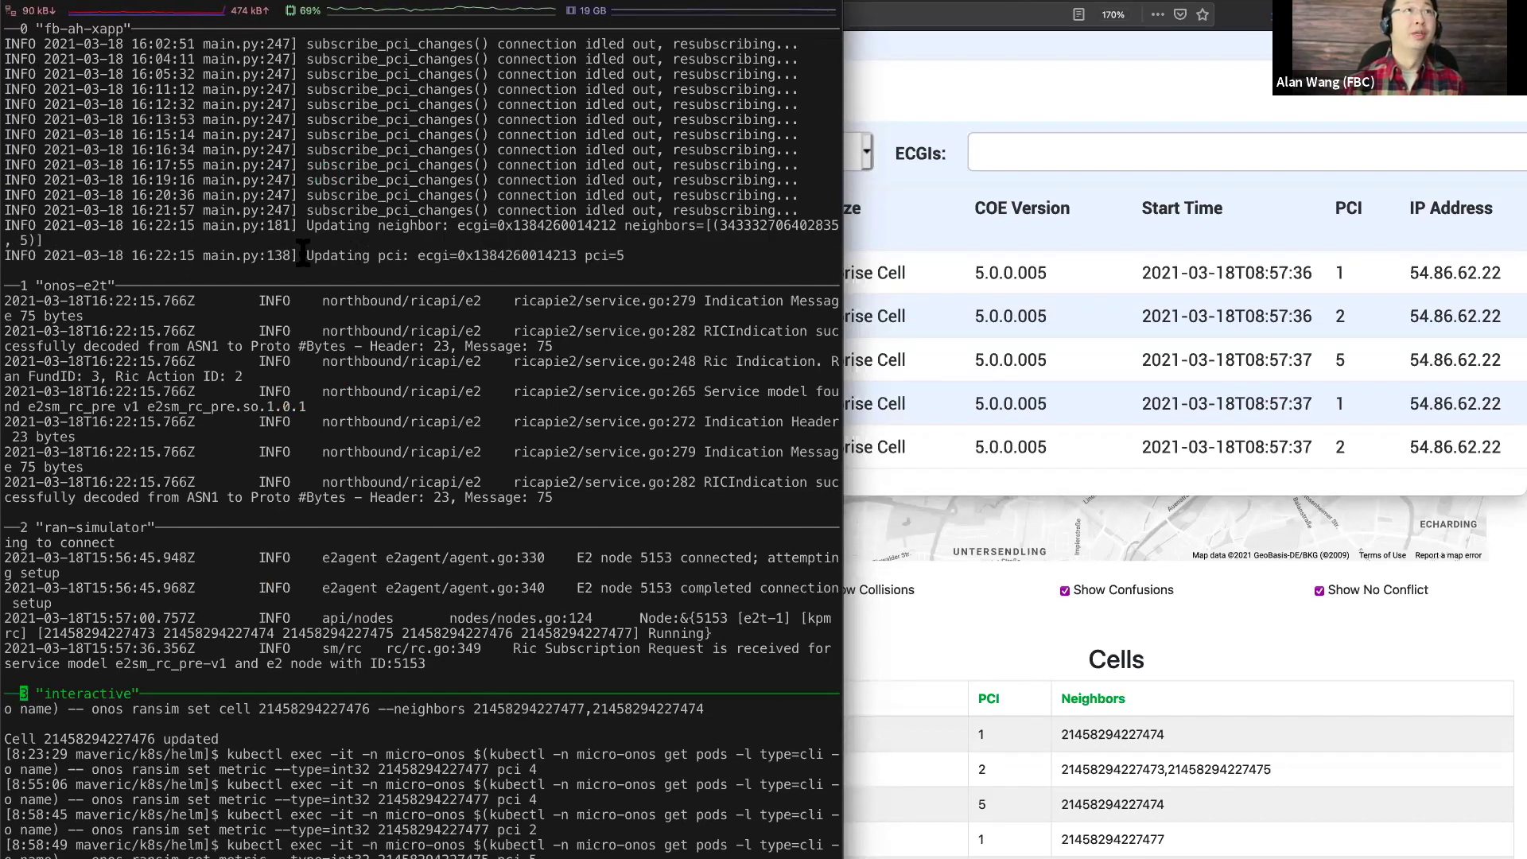
pyautogui.moveTo(299, 255); pyautogui.dragTo(627, 252)
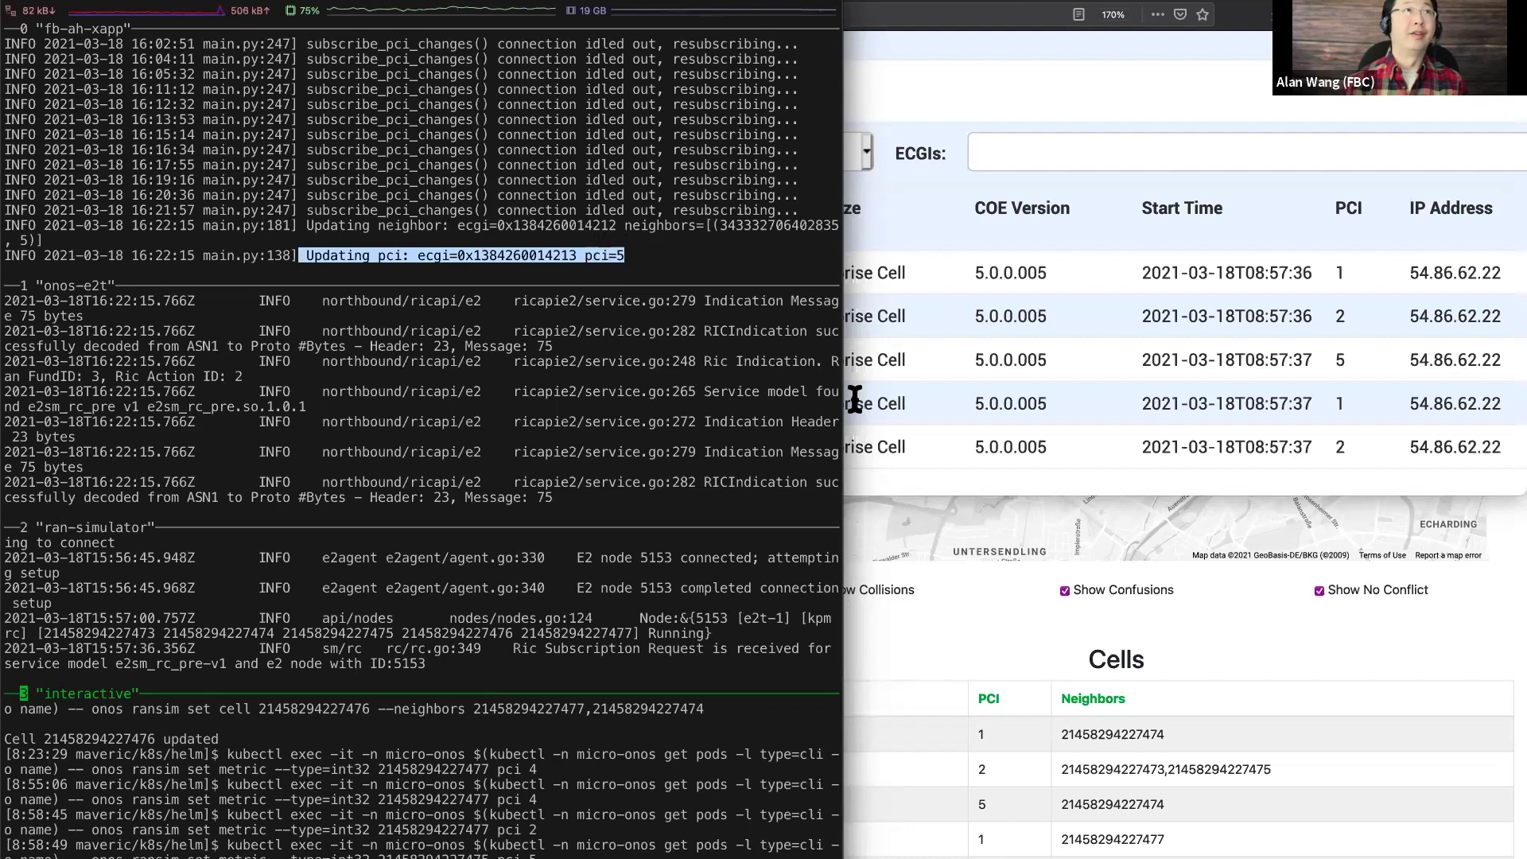
pyautogui.moveTo(946, 536); pyautogui.dragTo(954, 572)
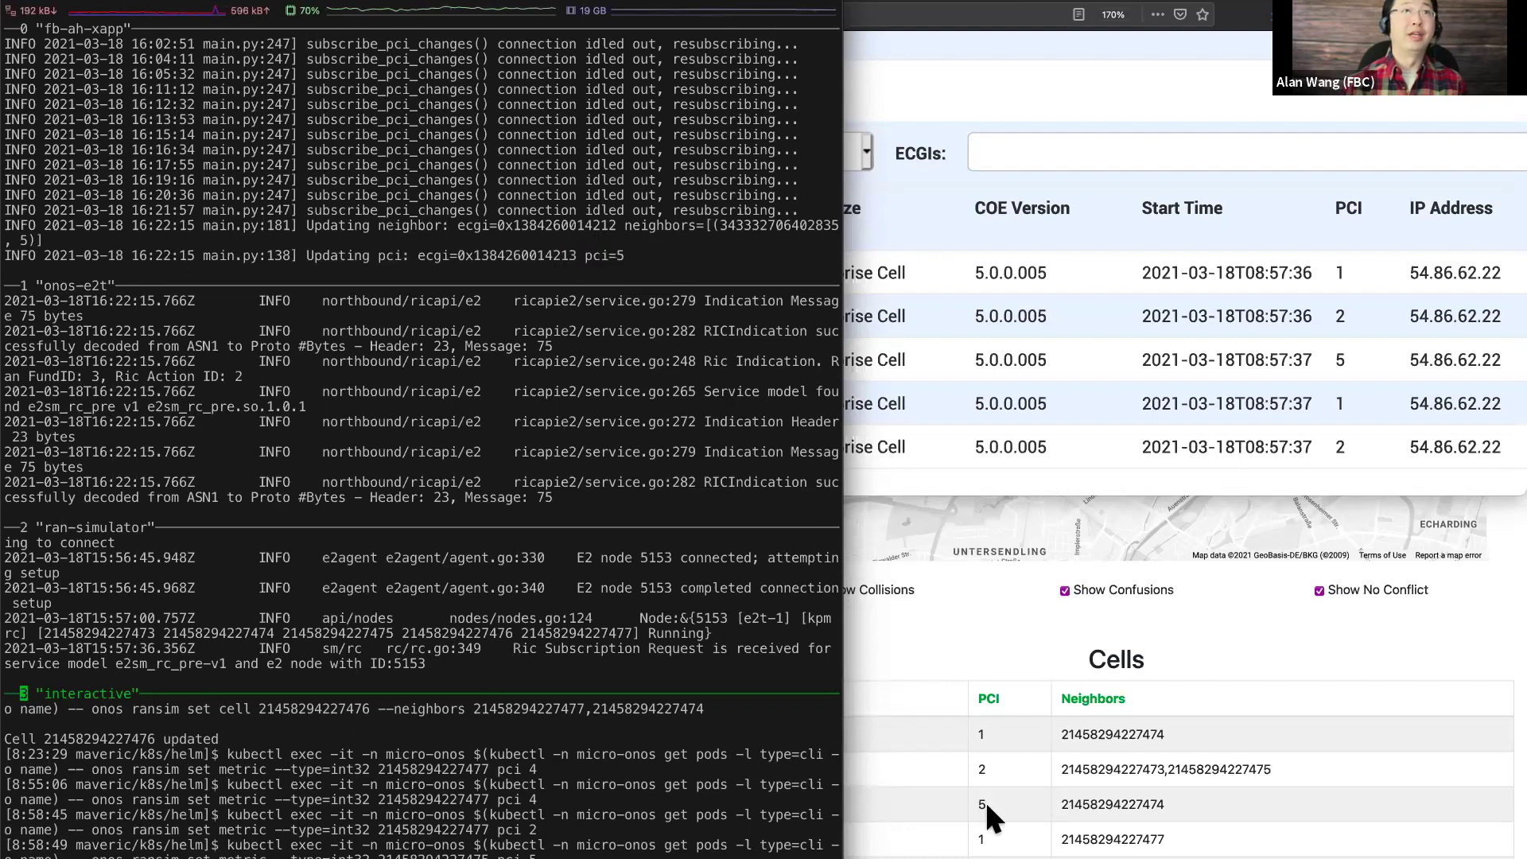
pyautogui.click(987, 799)
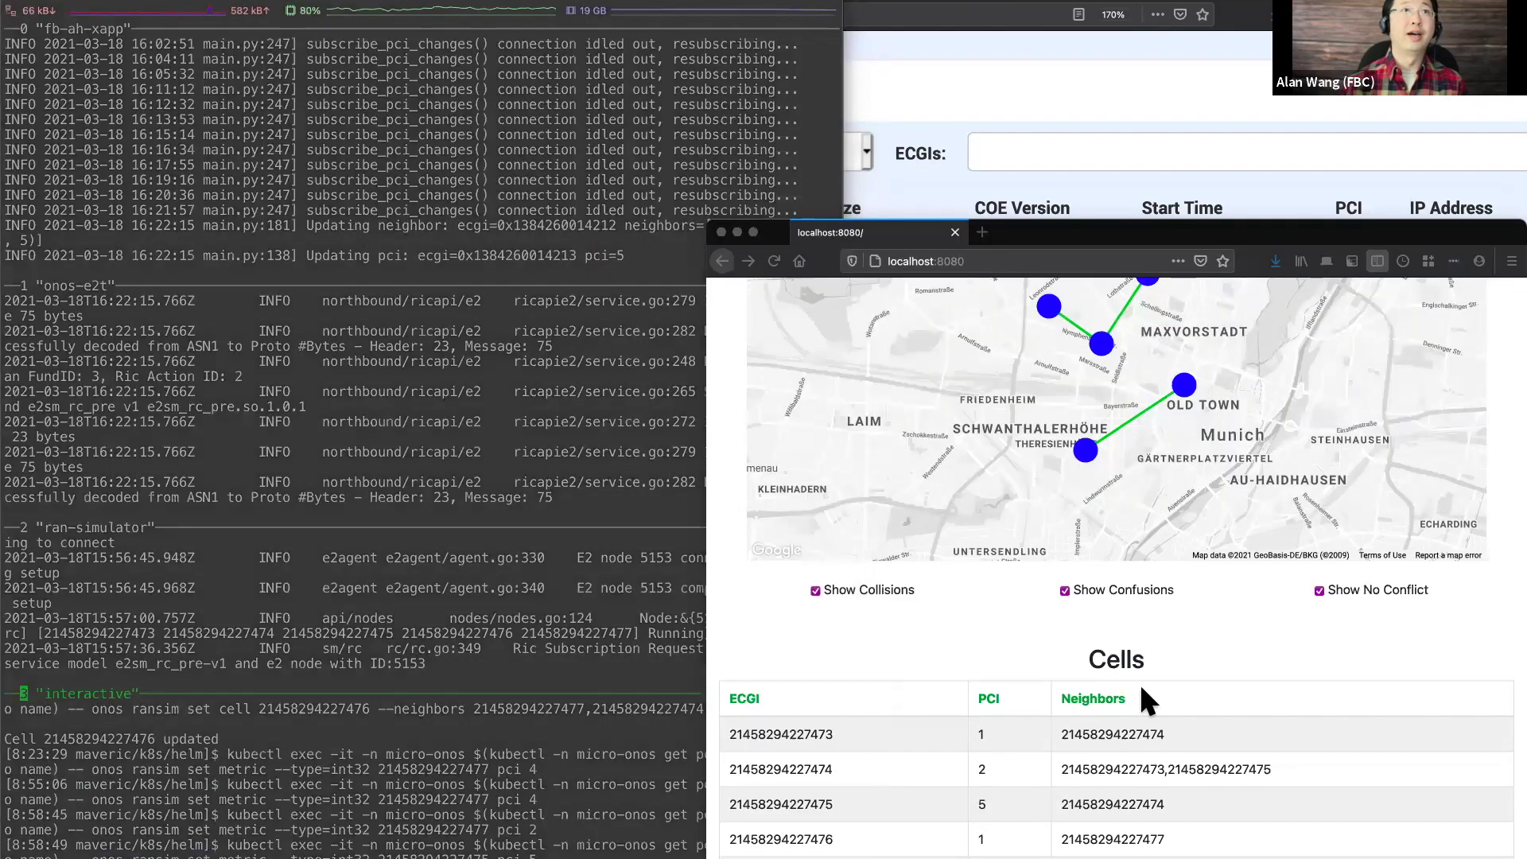
pyautogui.click(1161, 152)
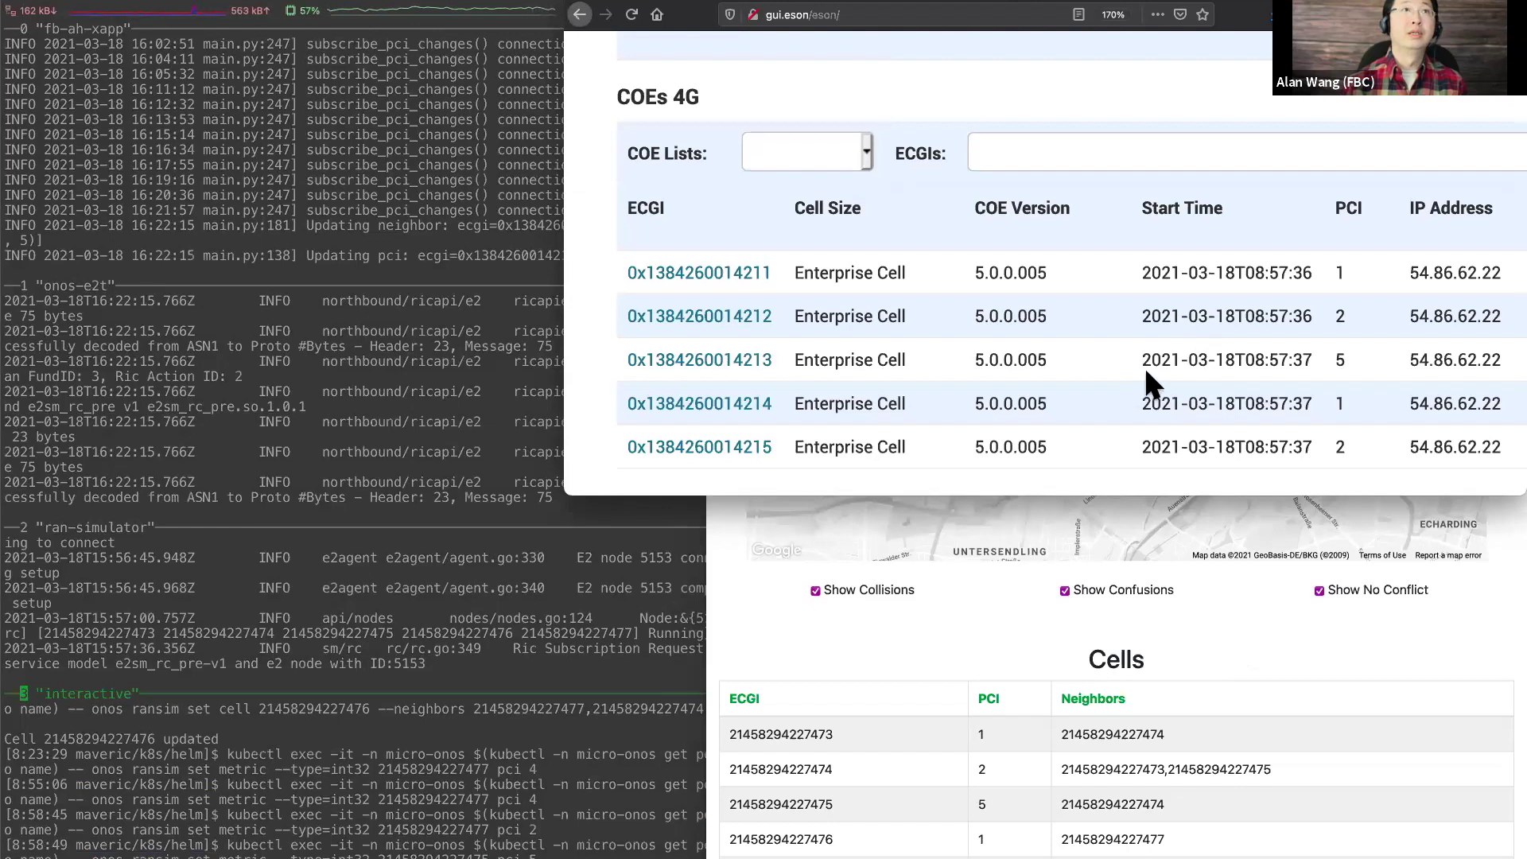
pyautogui.moveTo(1135, 494); pyautogui.dragTo(1094, 296)
pyautogui.scroll(-3, 1086, 230)
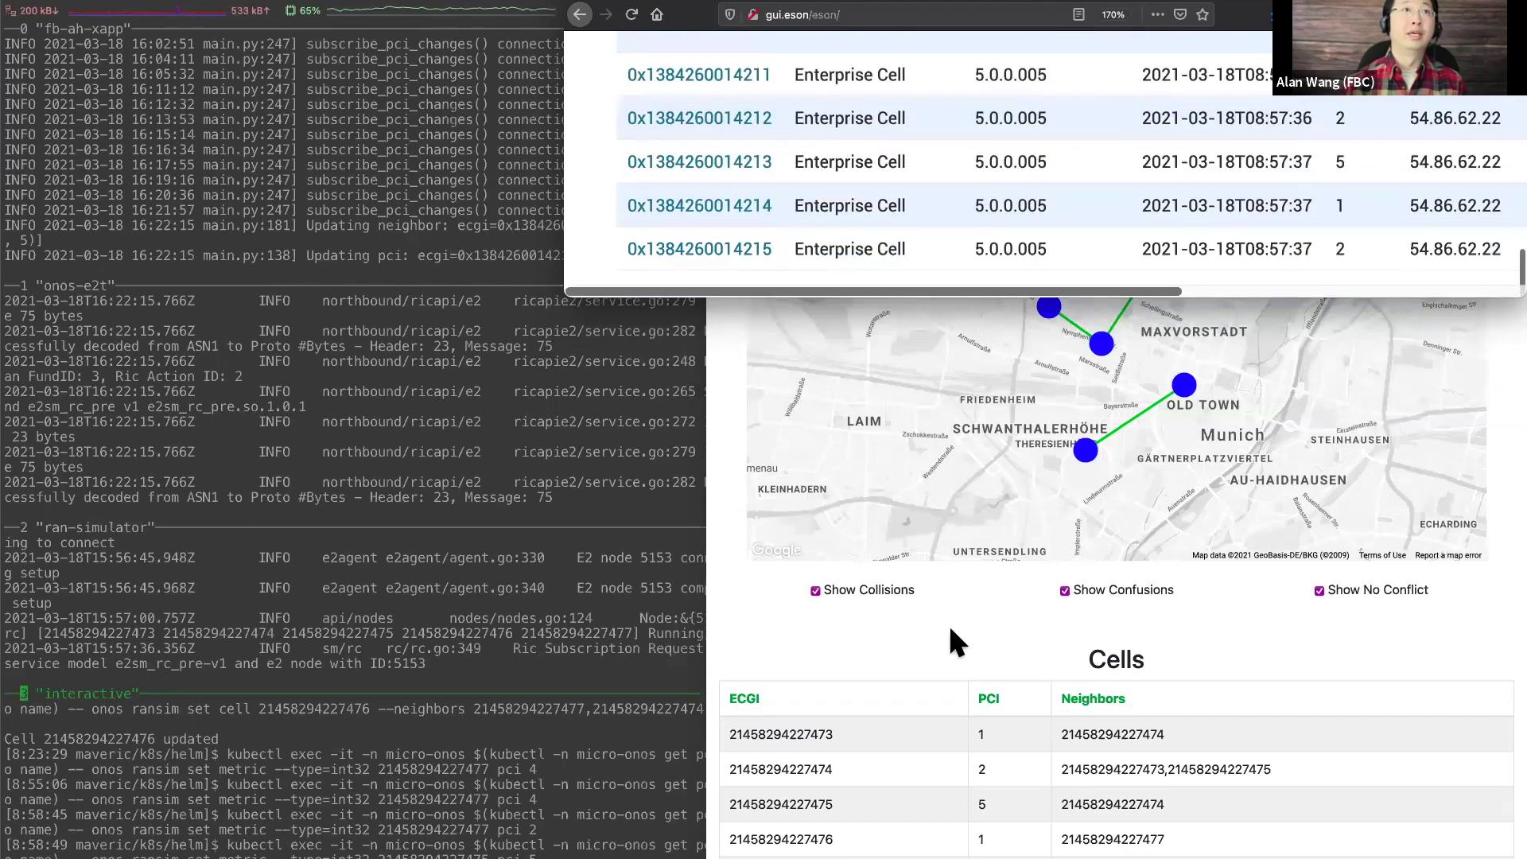
pyautogui.click(318, 682)
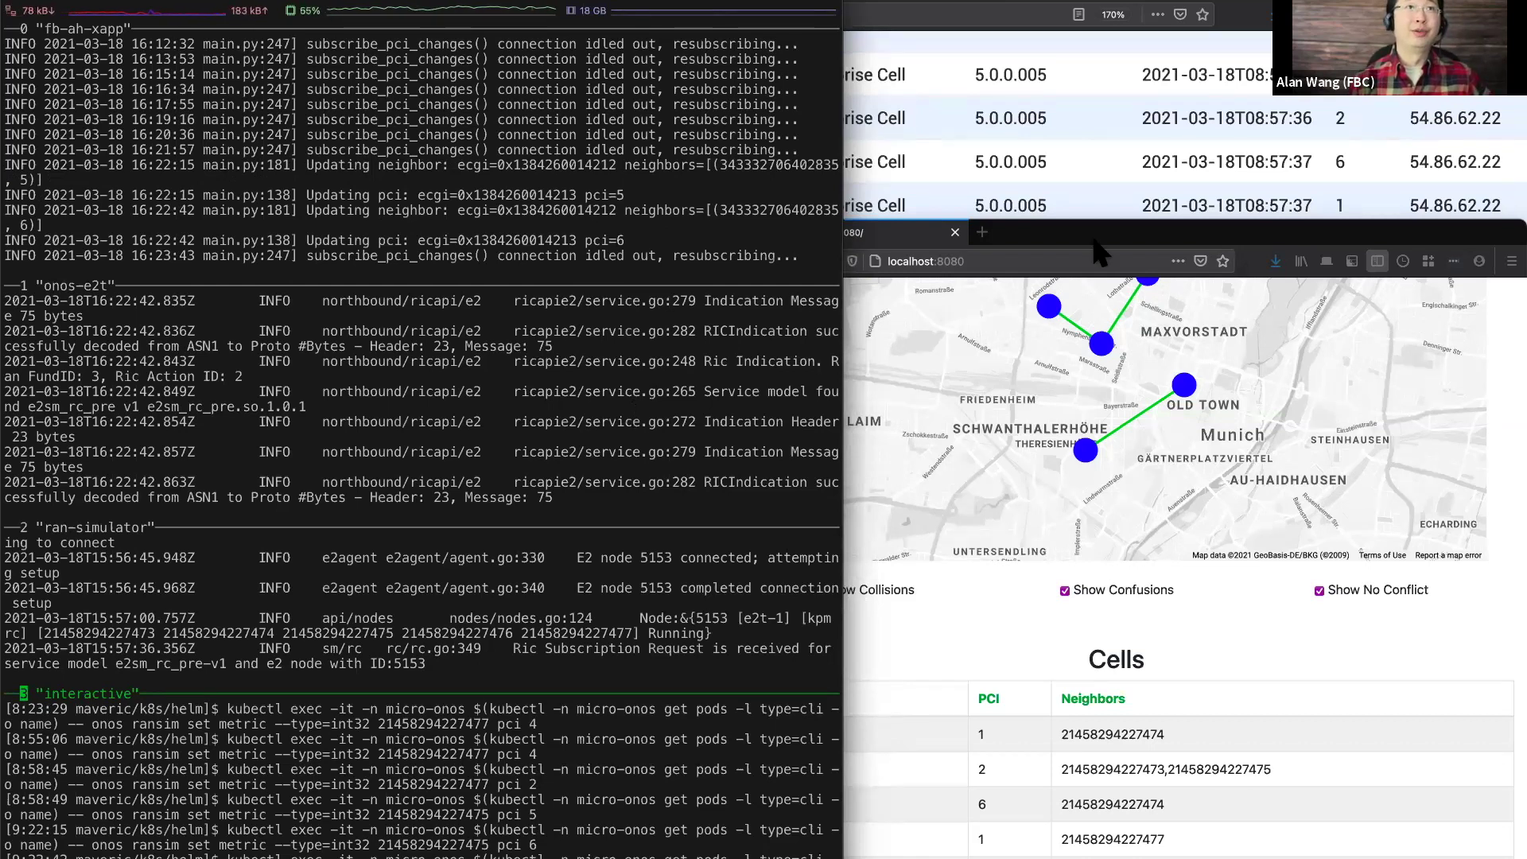
pyautogui.scroll(2, 1107, 360)
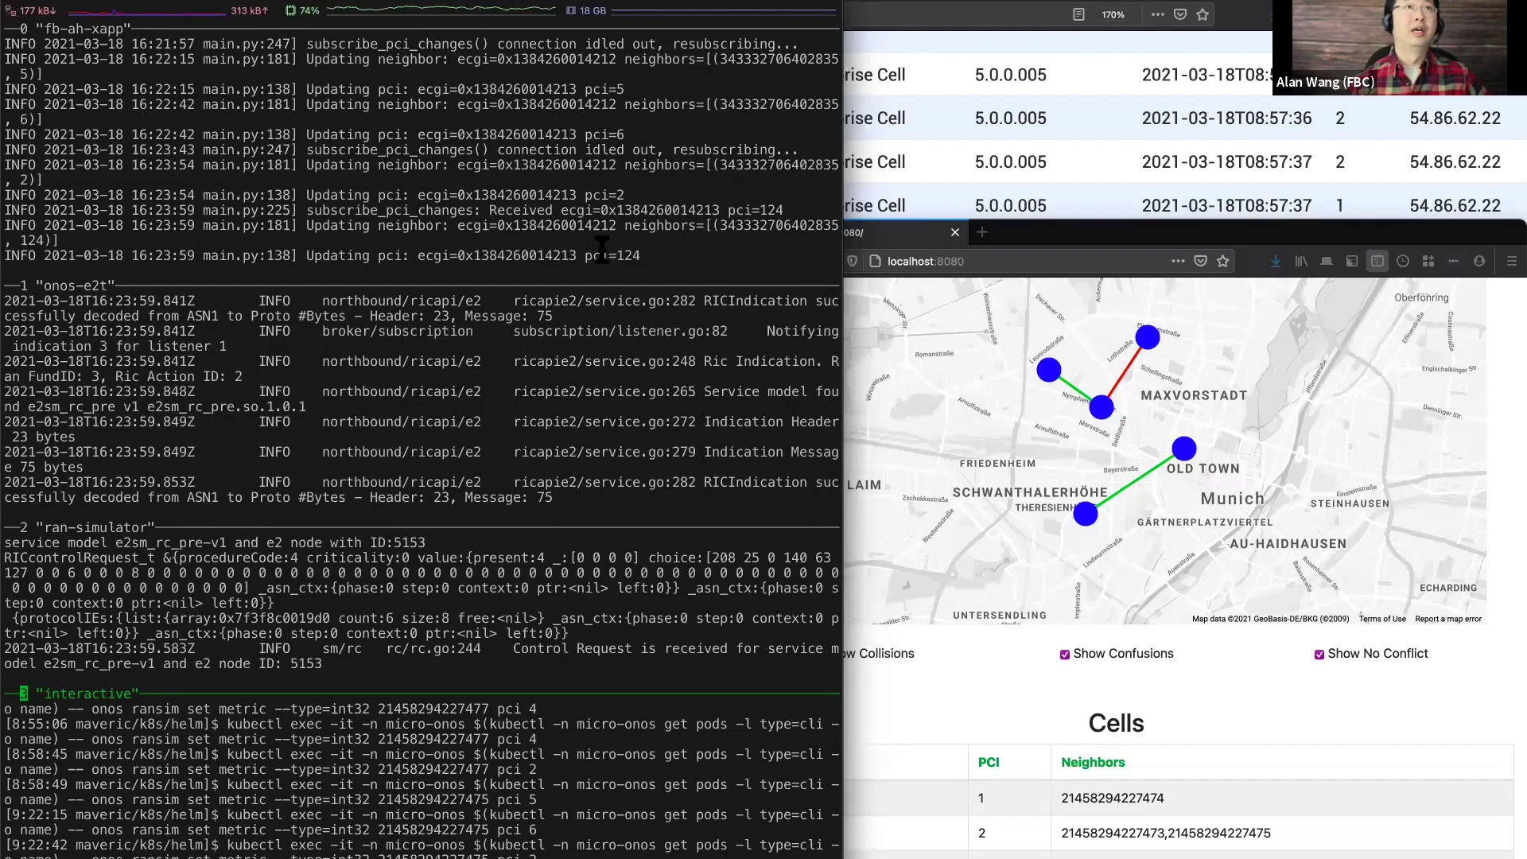
pyautogui.tripleClick(585, 195)
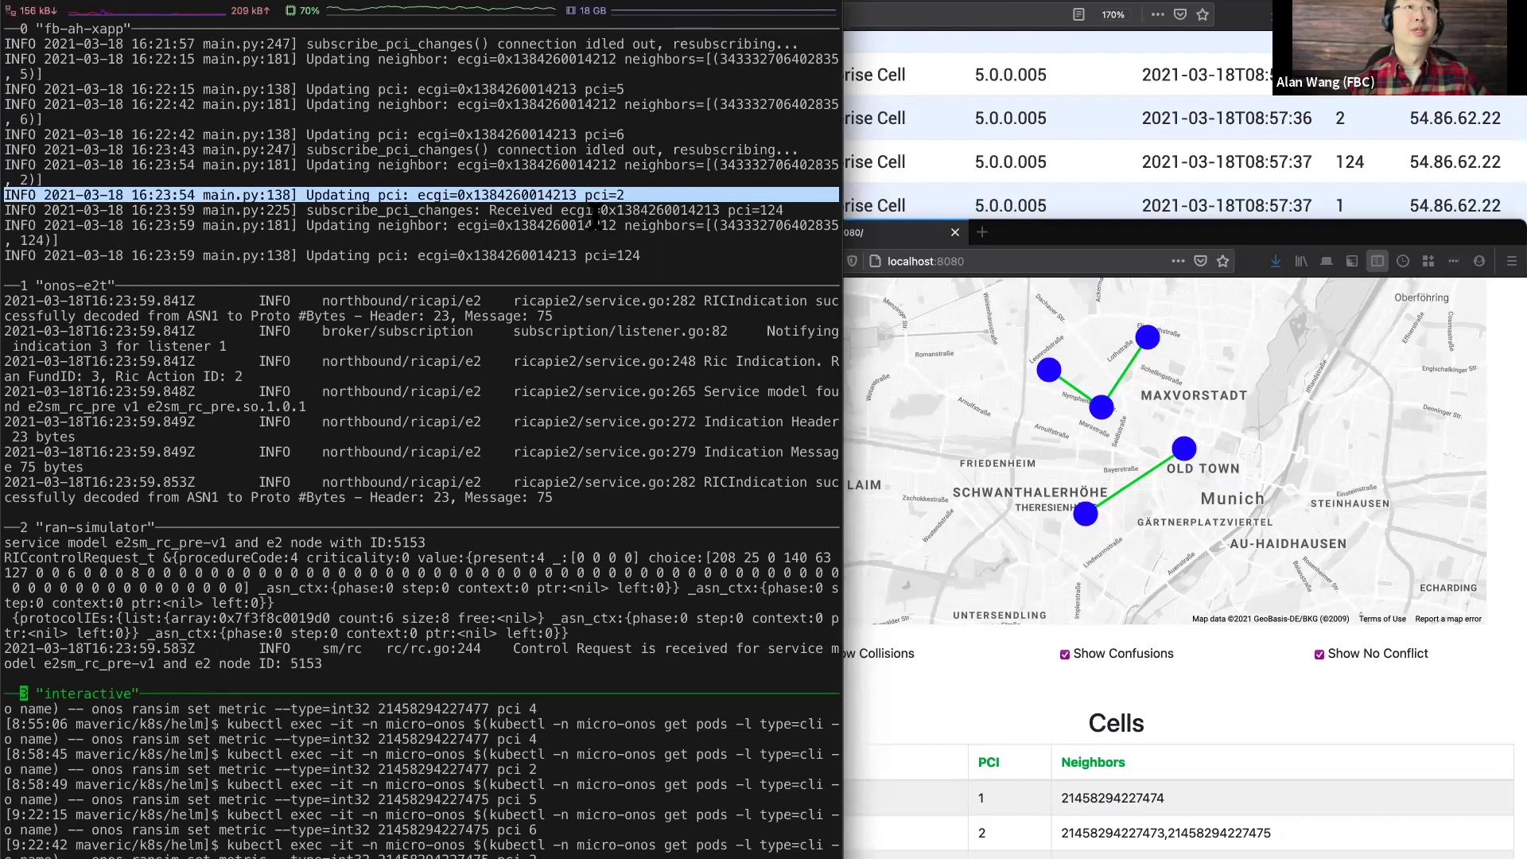
pyautogui.tripleClick(595, 212)
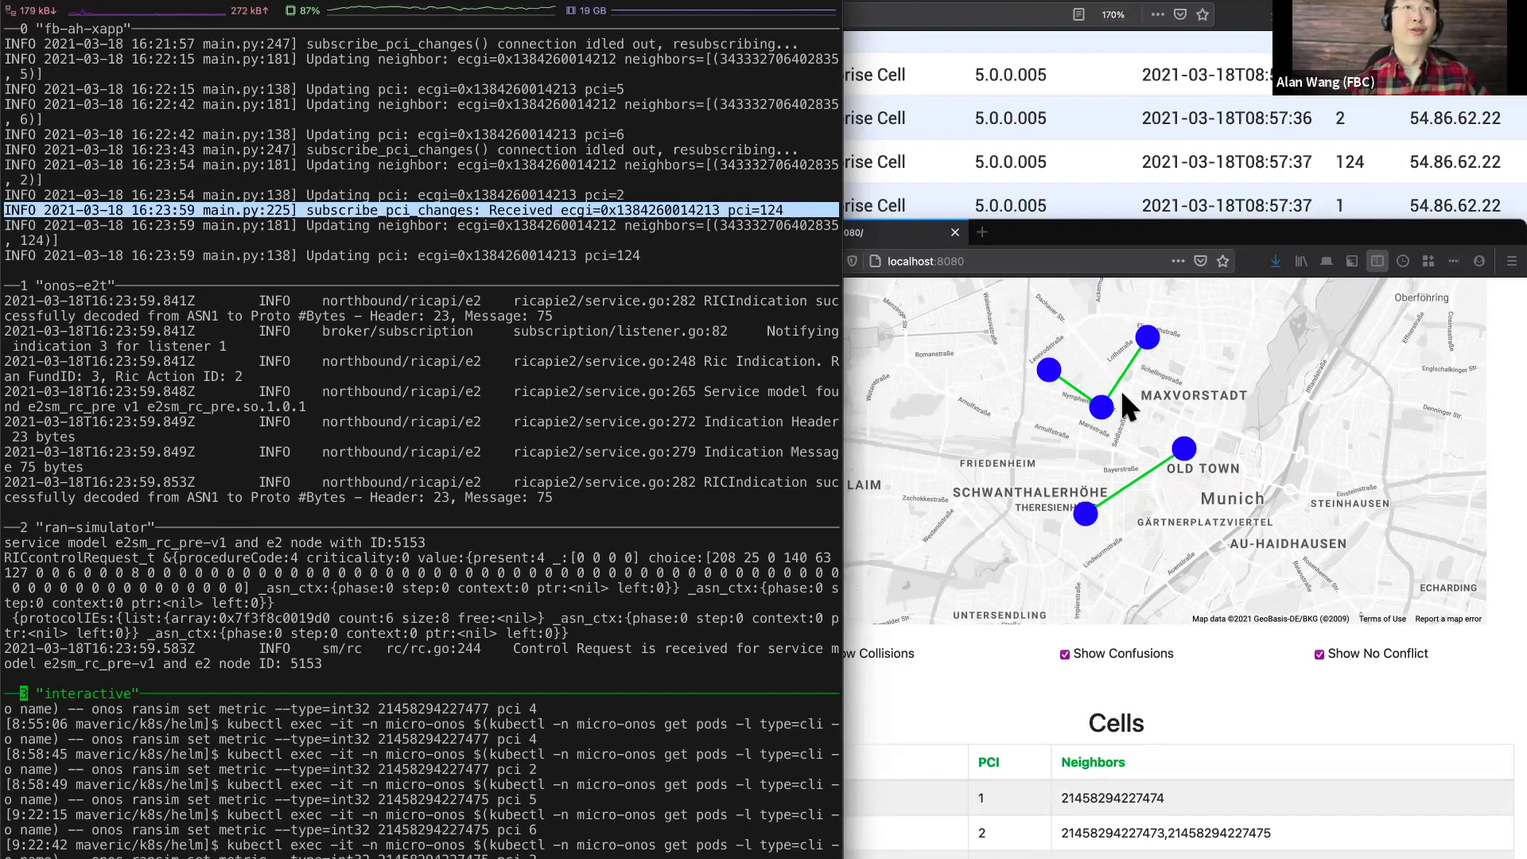
pyautogui.press('super+Tab')
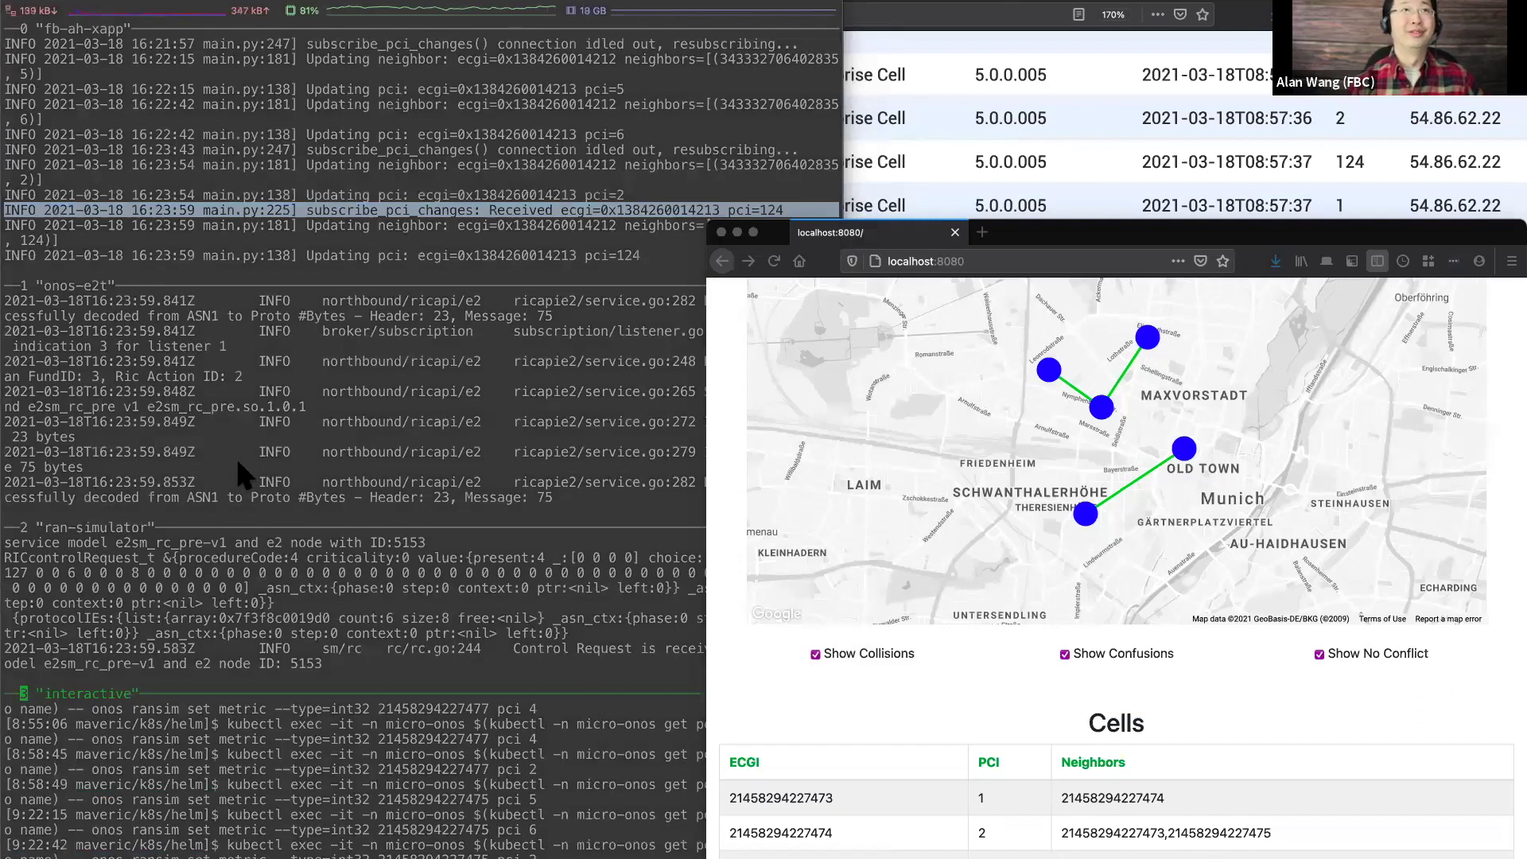
pyautogui.press('super+Tab')
pyautogui.press('Left')
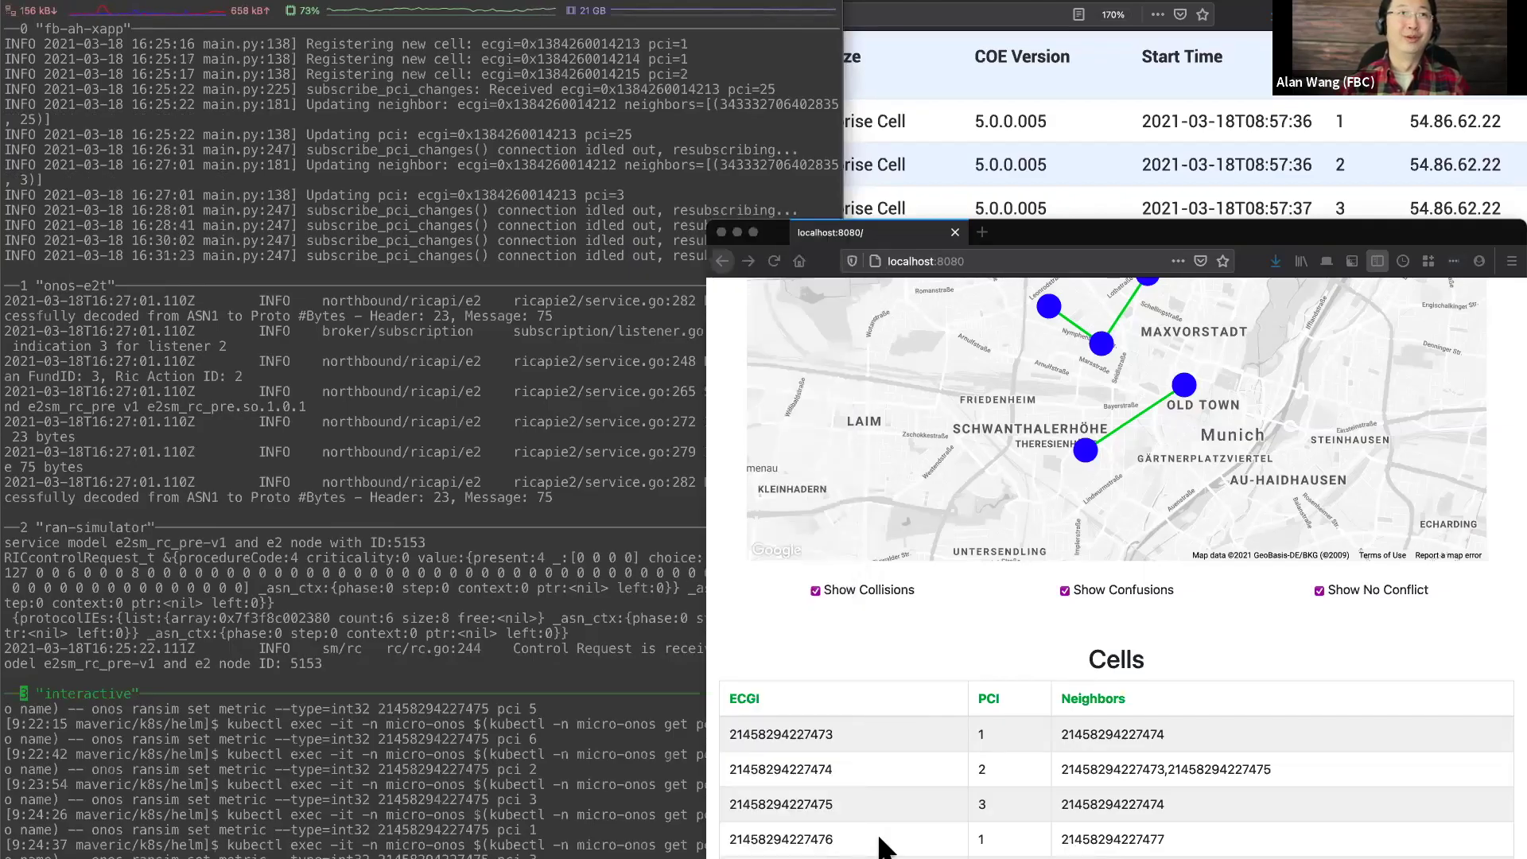
pyautogui.click(813, 835)
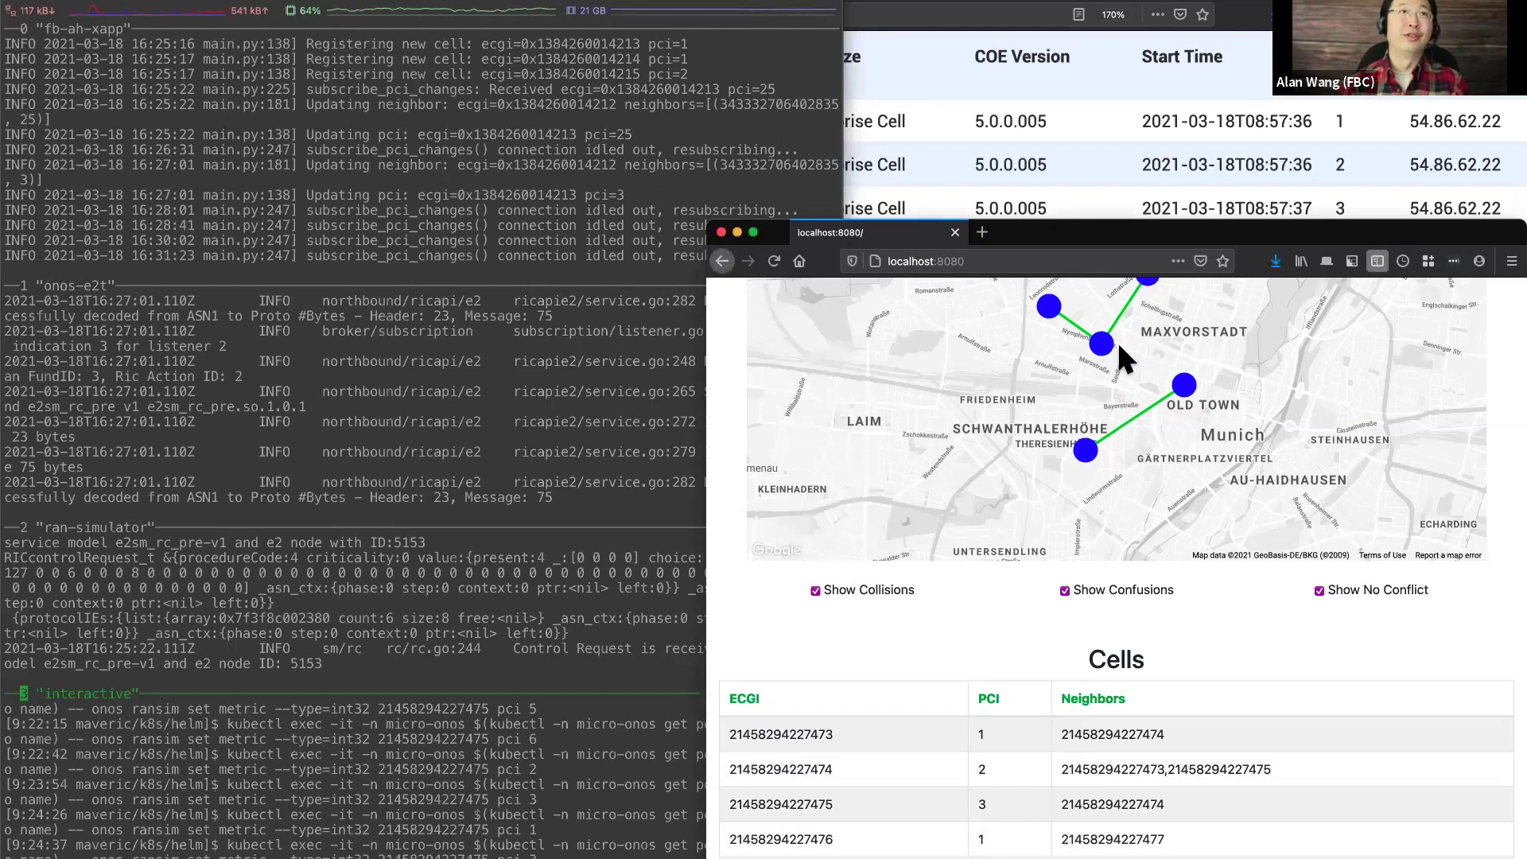
pyautogui.scroll(2, 1113, 373)
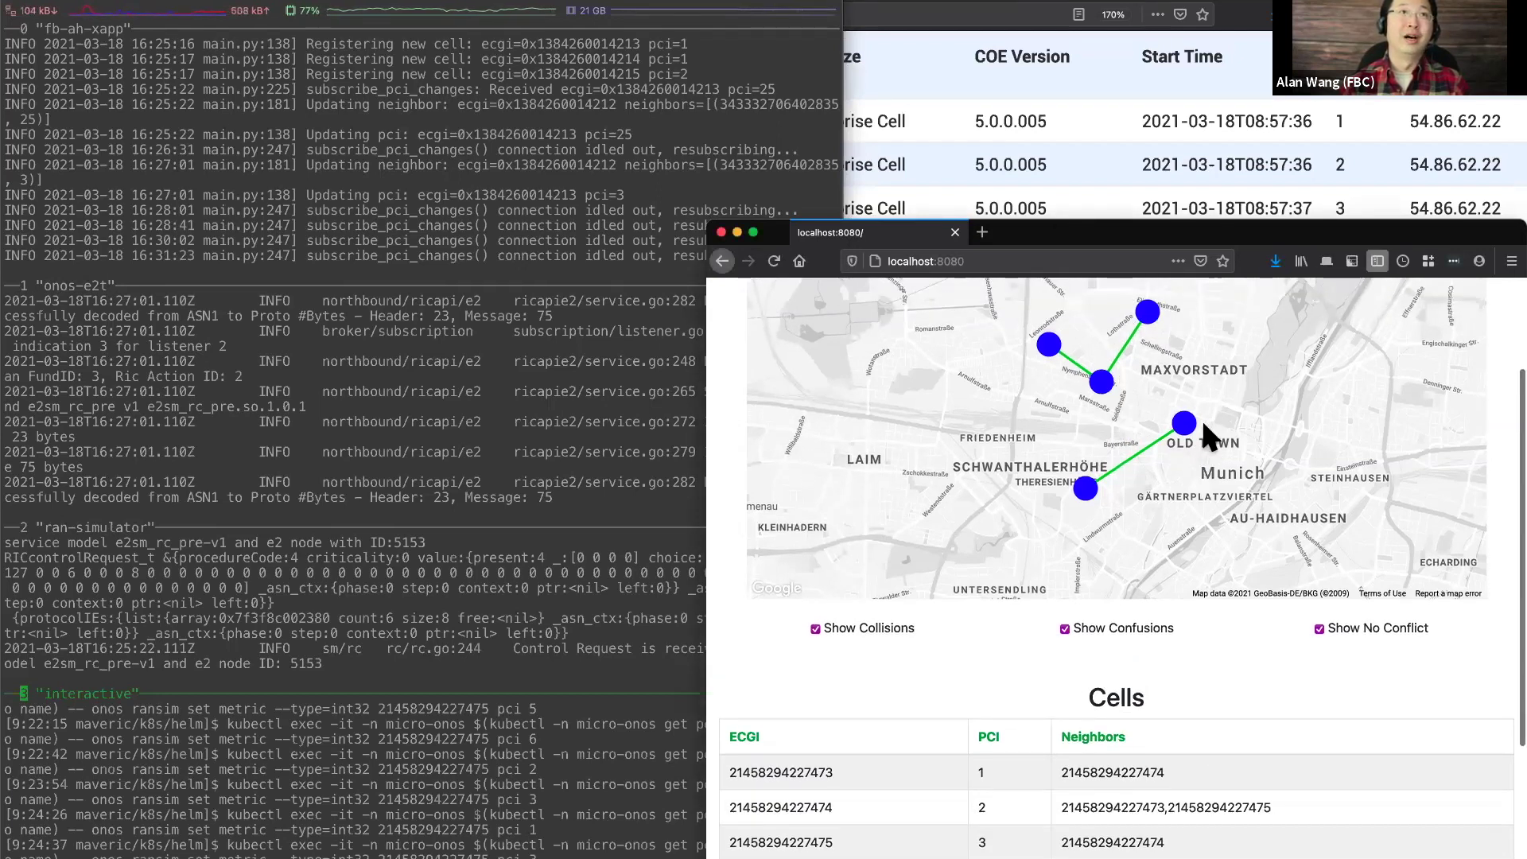
pyautogui.click(1087, 488)
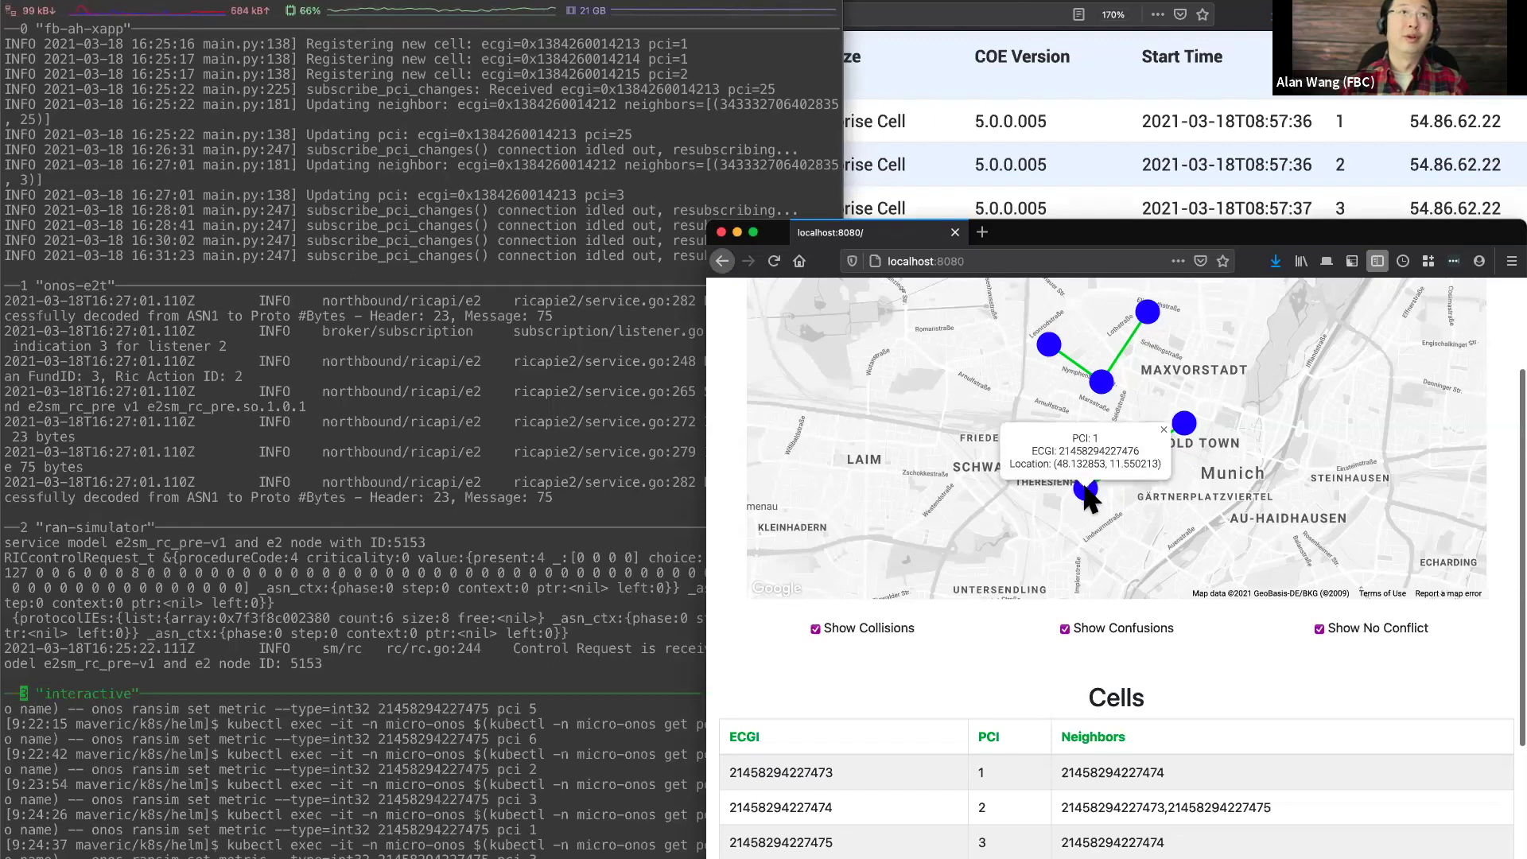
pyautogui.click(1101, 381)
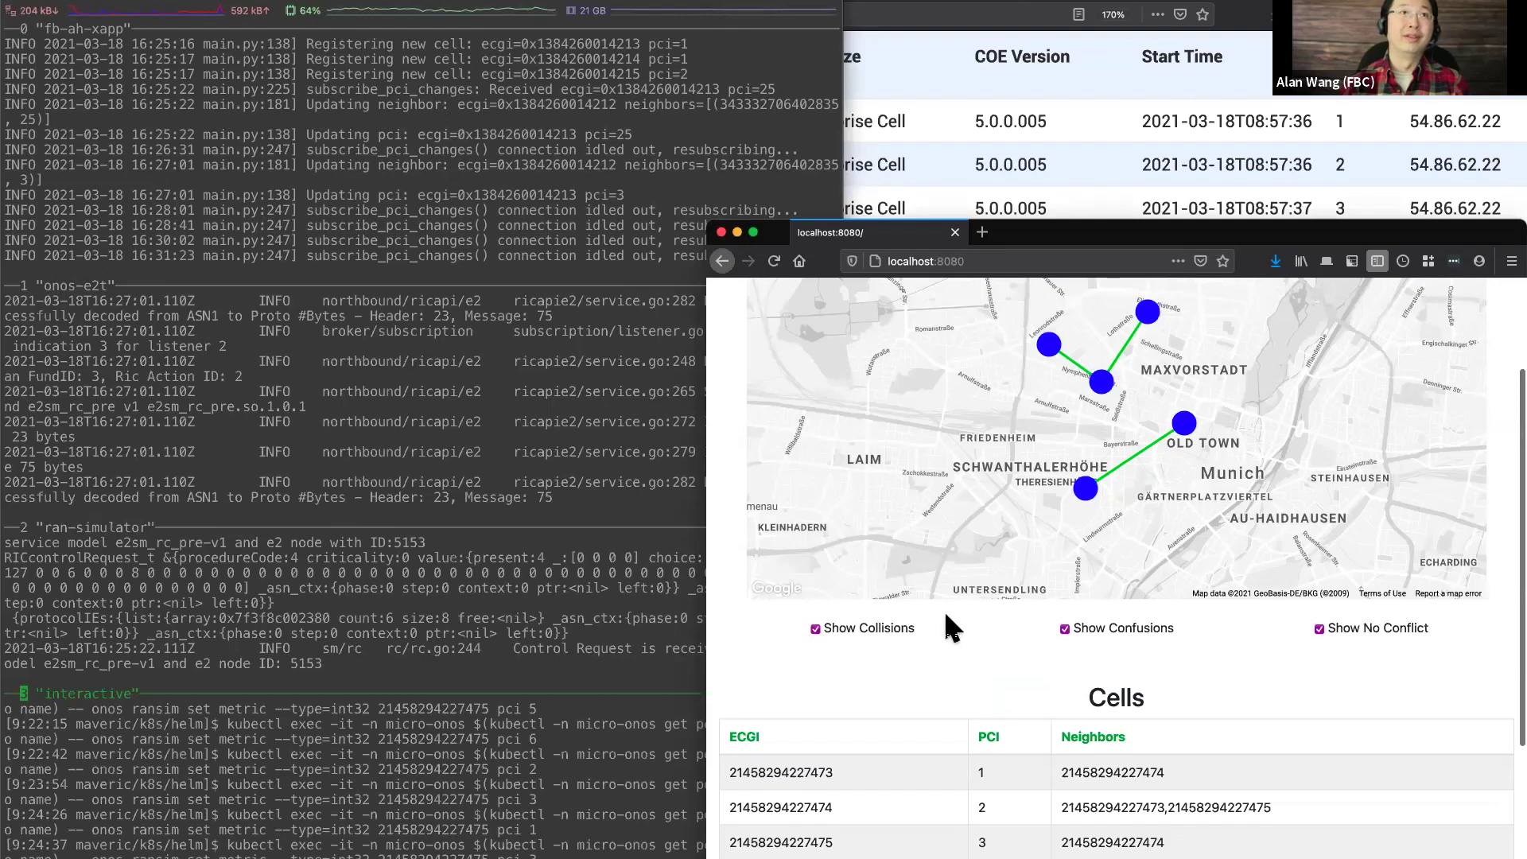
pyautogui.scroll(-1, 1057, 835)
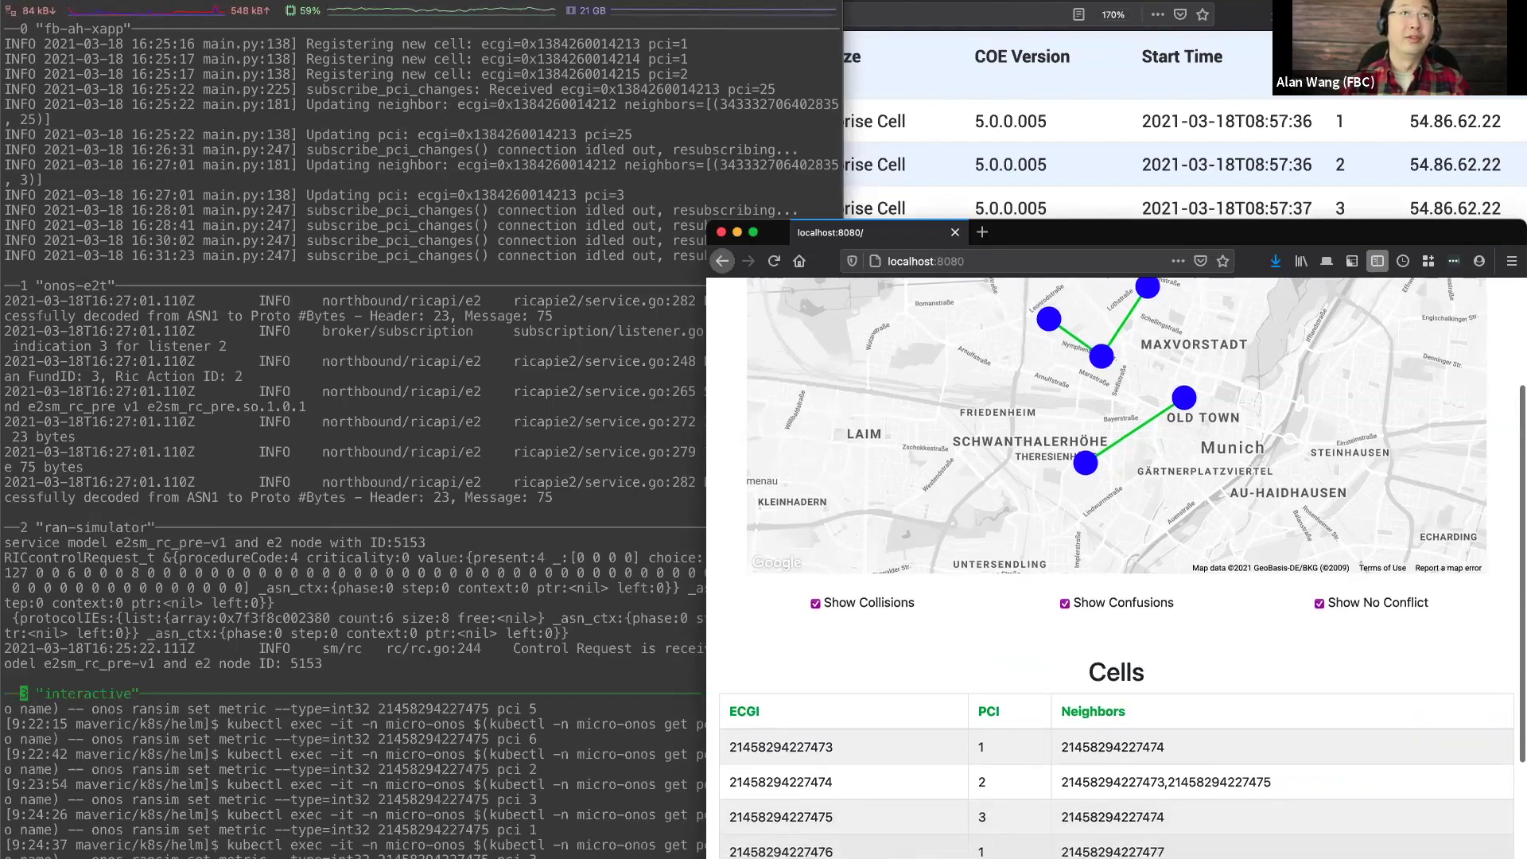
pyautogui.scroll(-1, 831, 847)
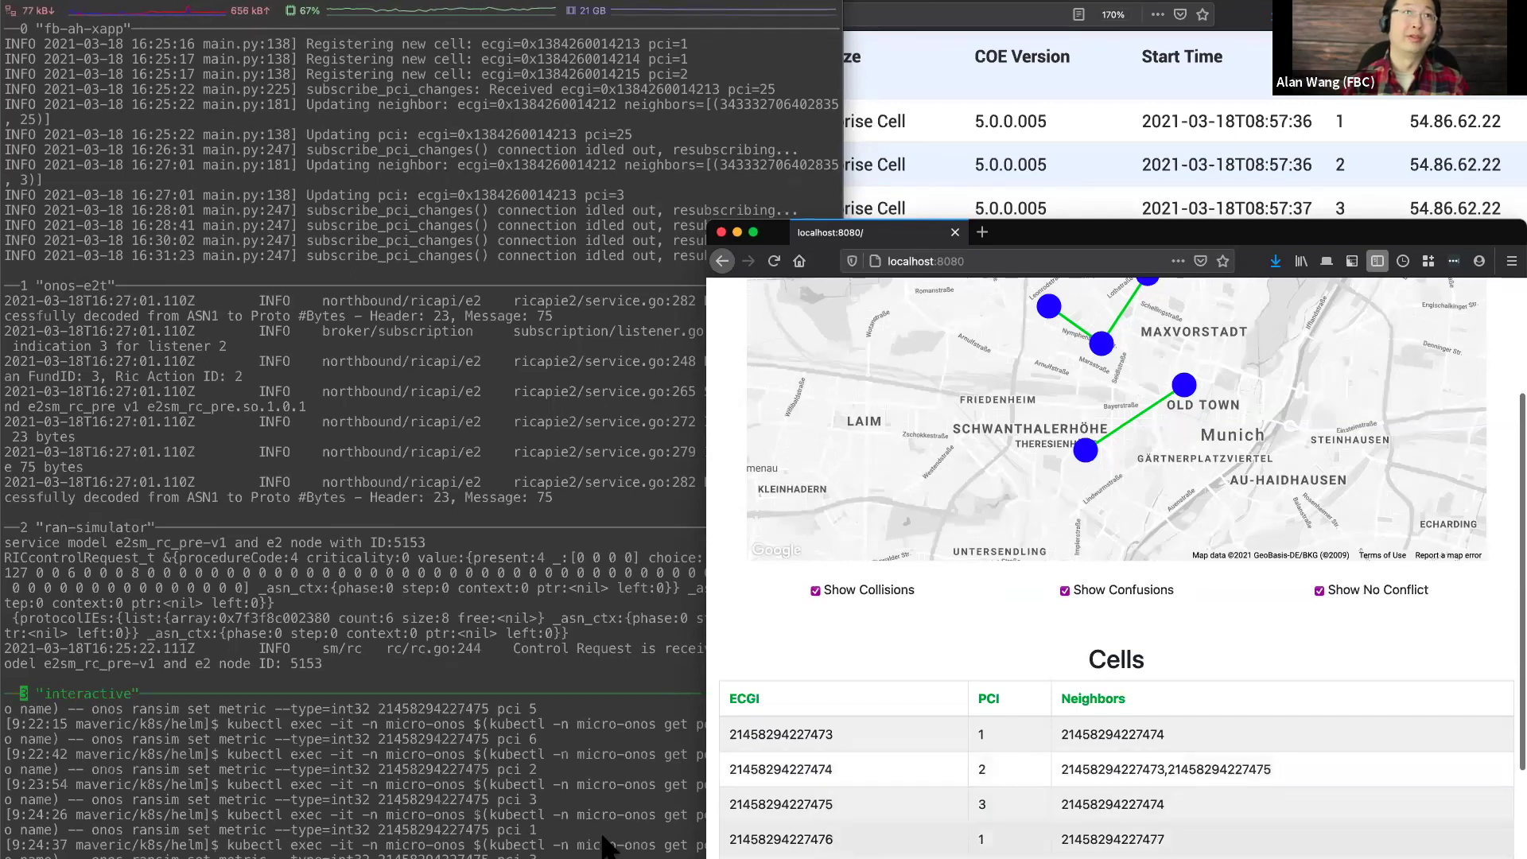
pyautogui.click(576, 835)
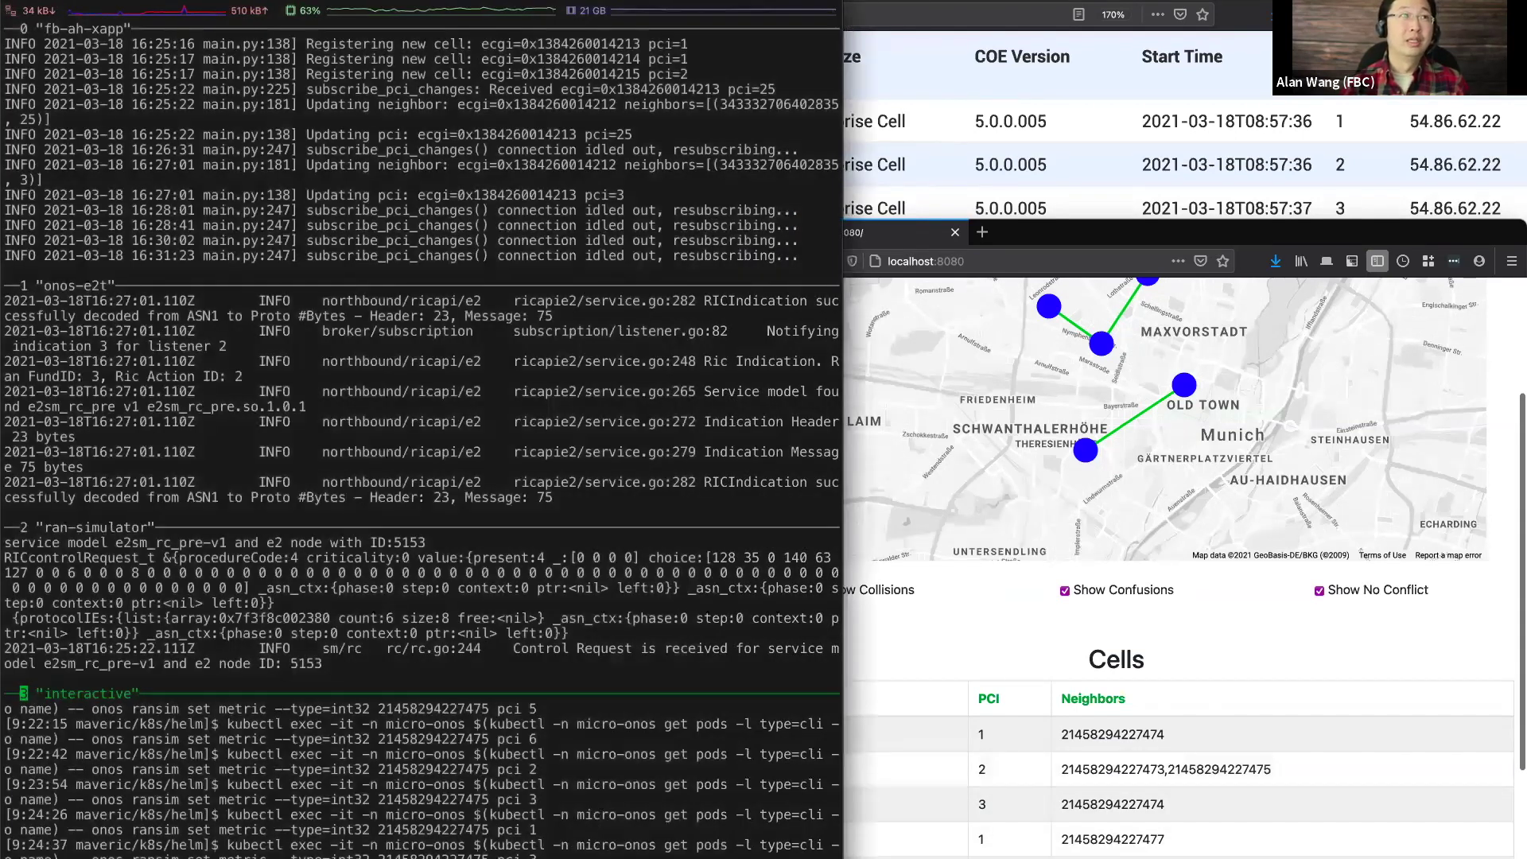
pyautogui.press('Return')
pyautogui.press('Return')
pyautogui.press('super+v')
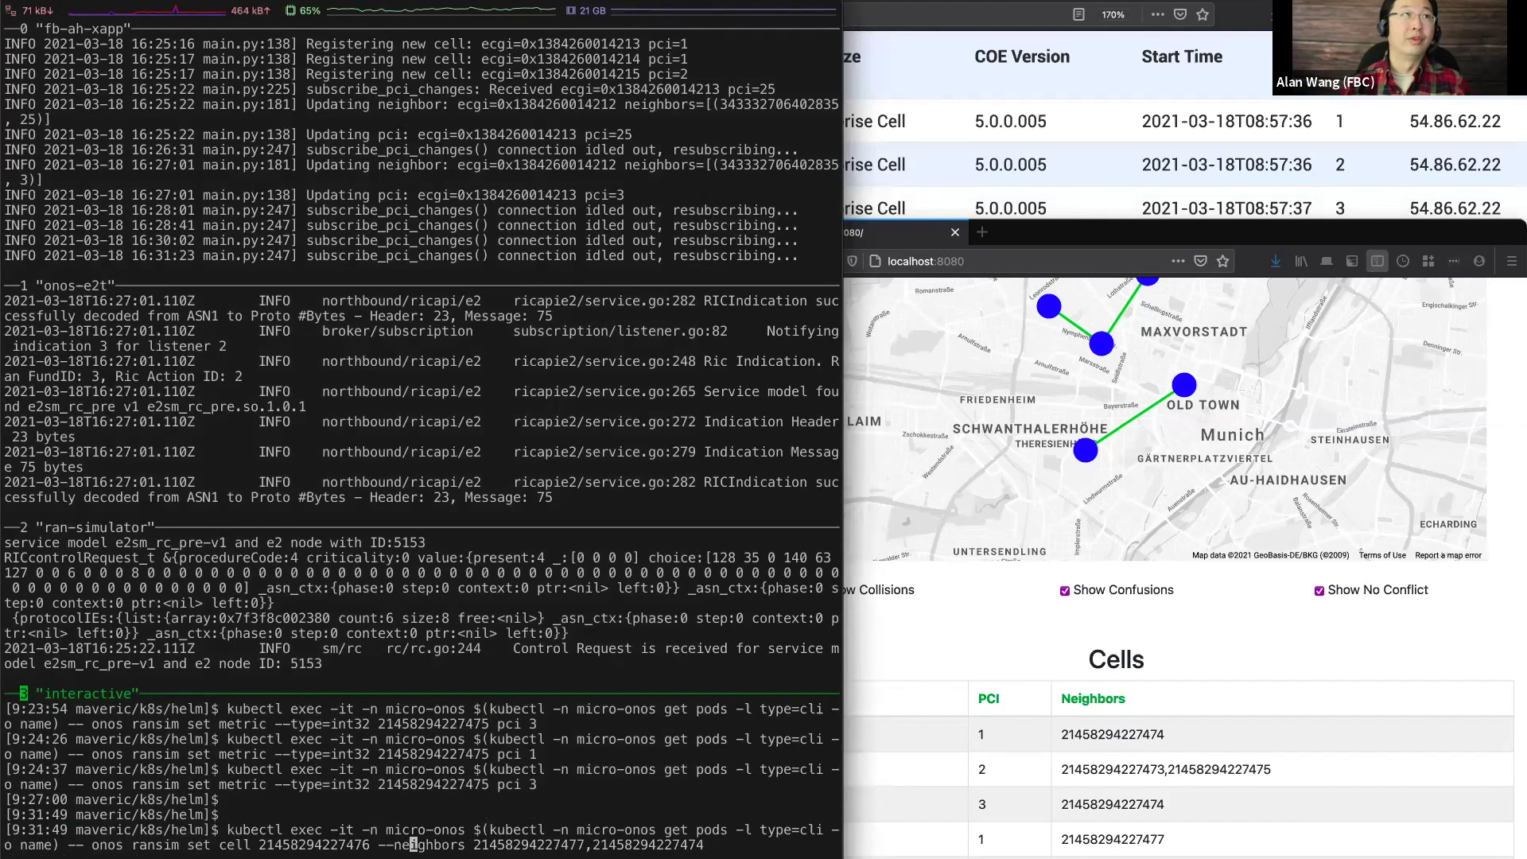
pyautogui.press('Left')
pyautogui.press('Left')
pyautogui.press('Left')
pyautogui.press('Left')
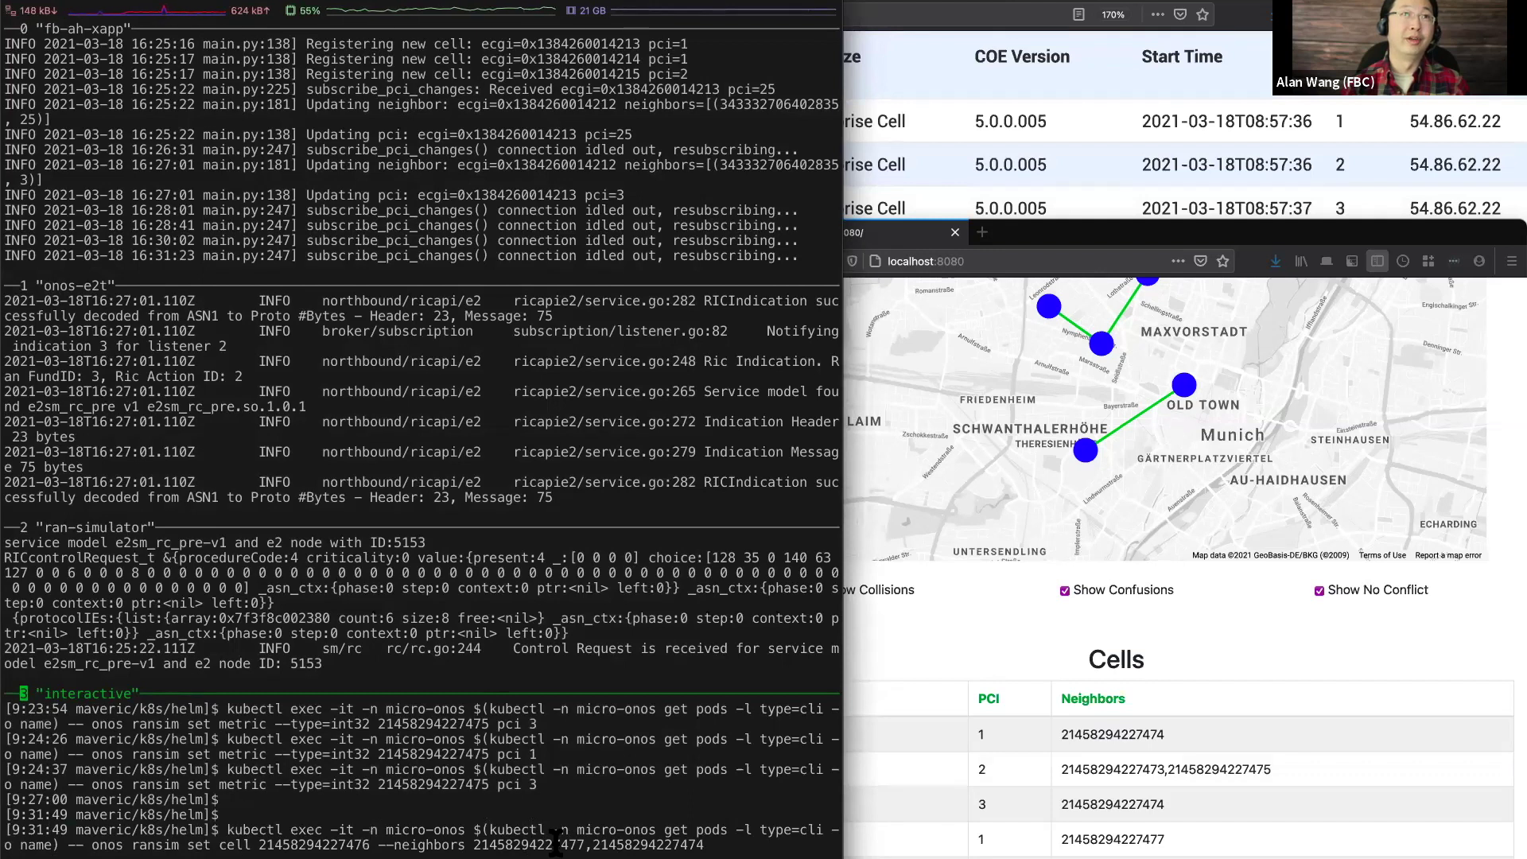
pyautogui.doubleClick(514, 843)
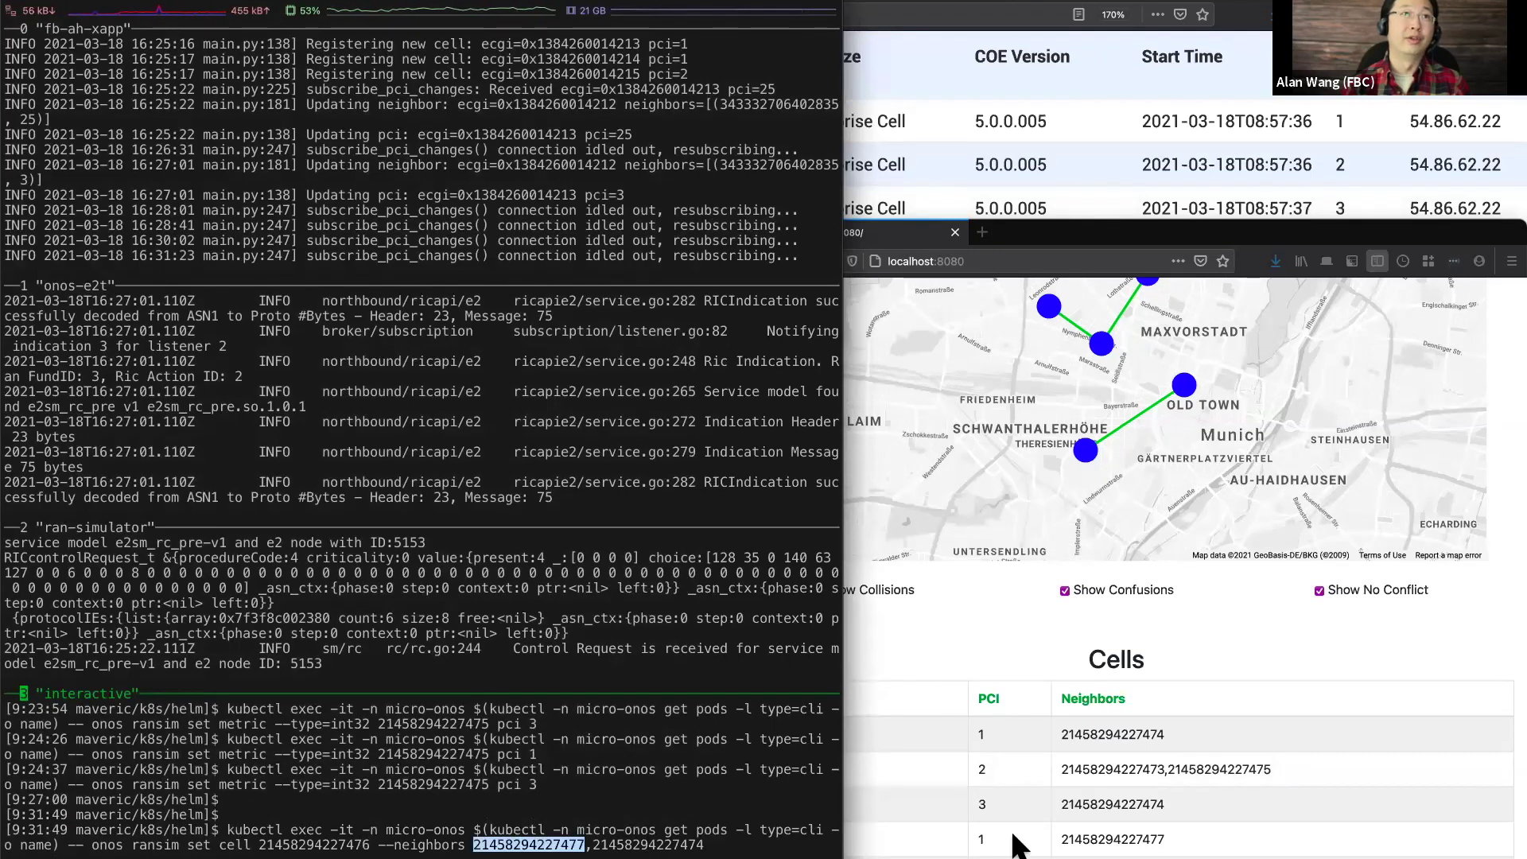
pyautogui.click(1094, 851)
pyautogui.click(674, 833)
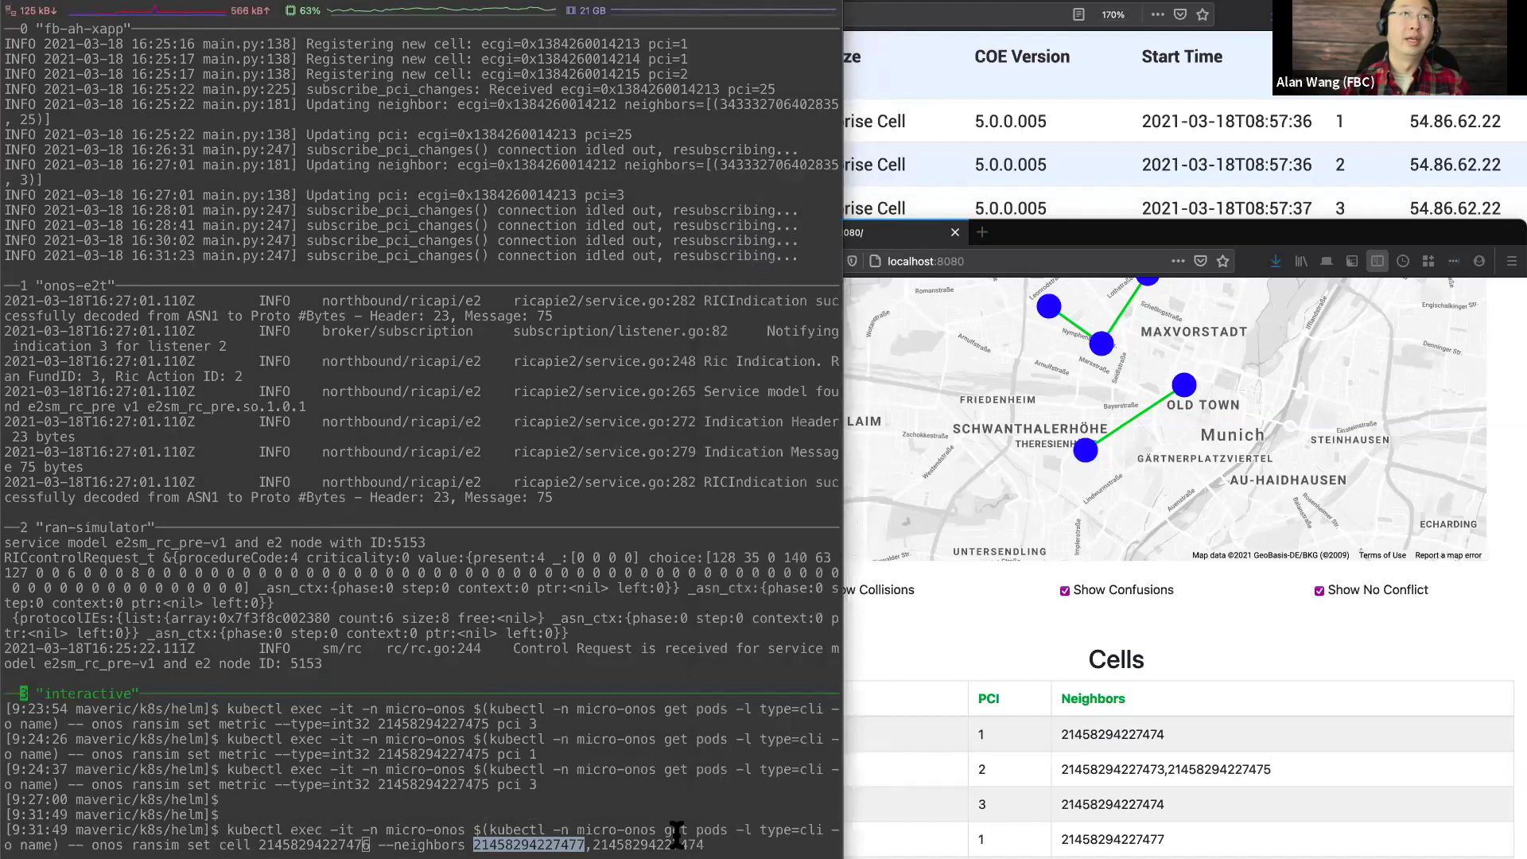
pyautogui.doubleClick(674, 844)
pyautogui.click(947, 823)
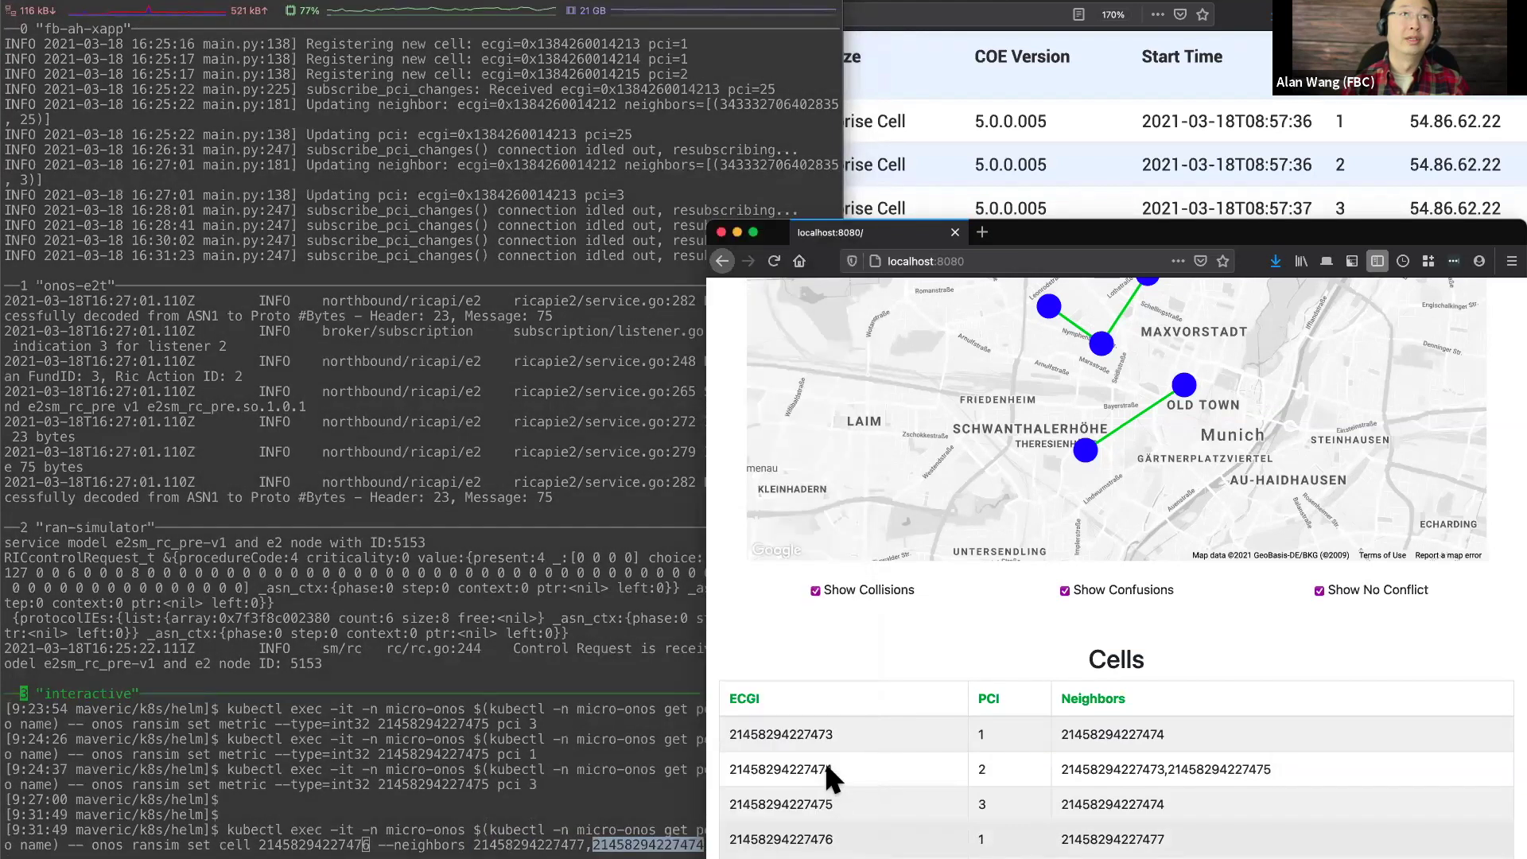
pyautogui.click(616, 806)
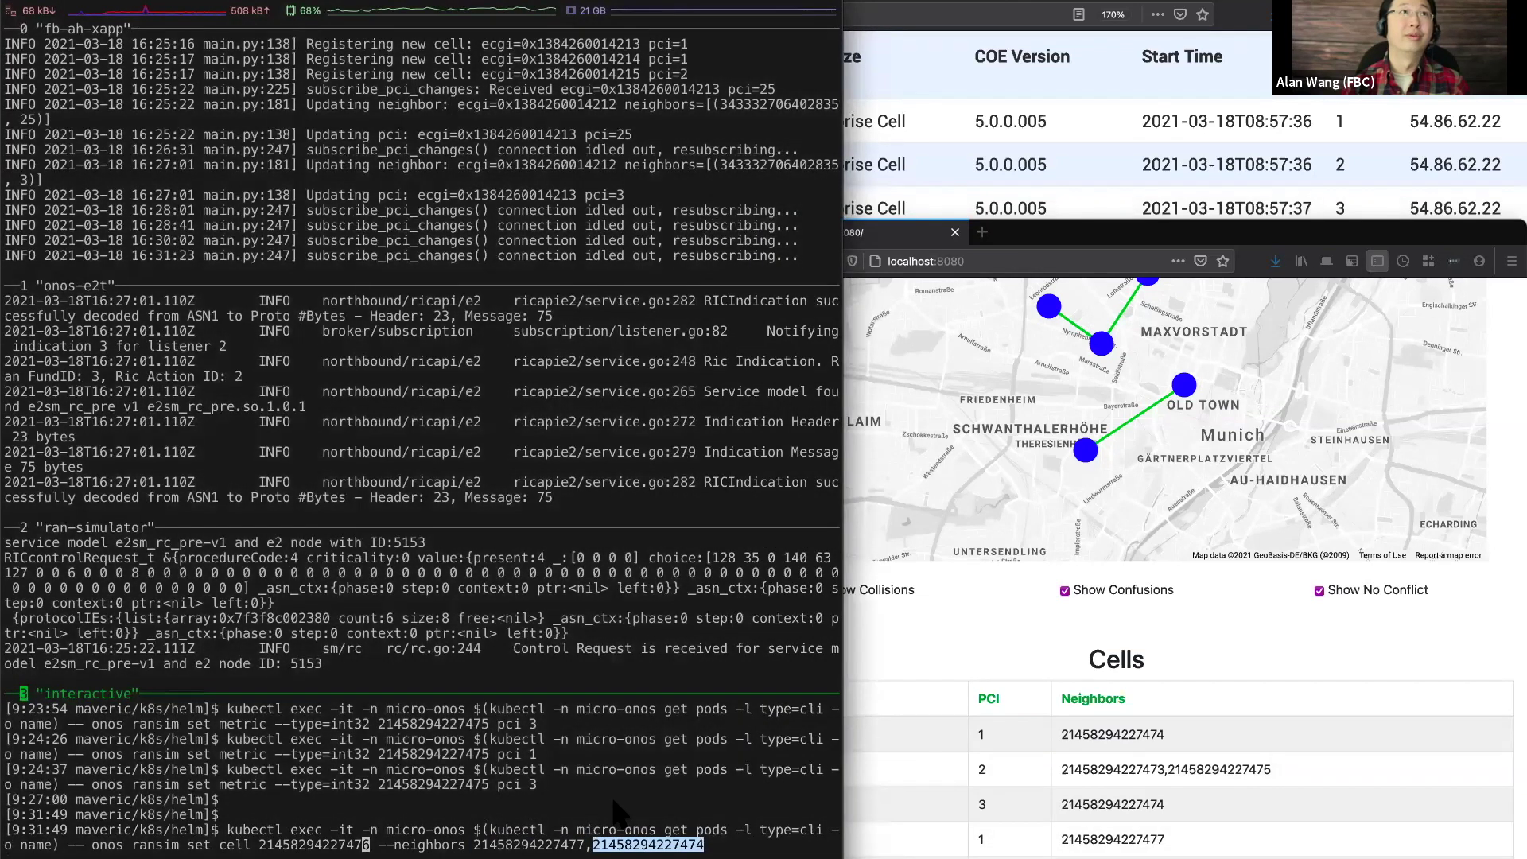
pyautogui.click(616, 811)
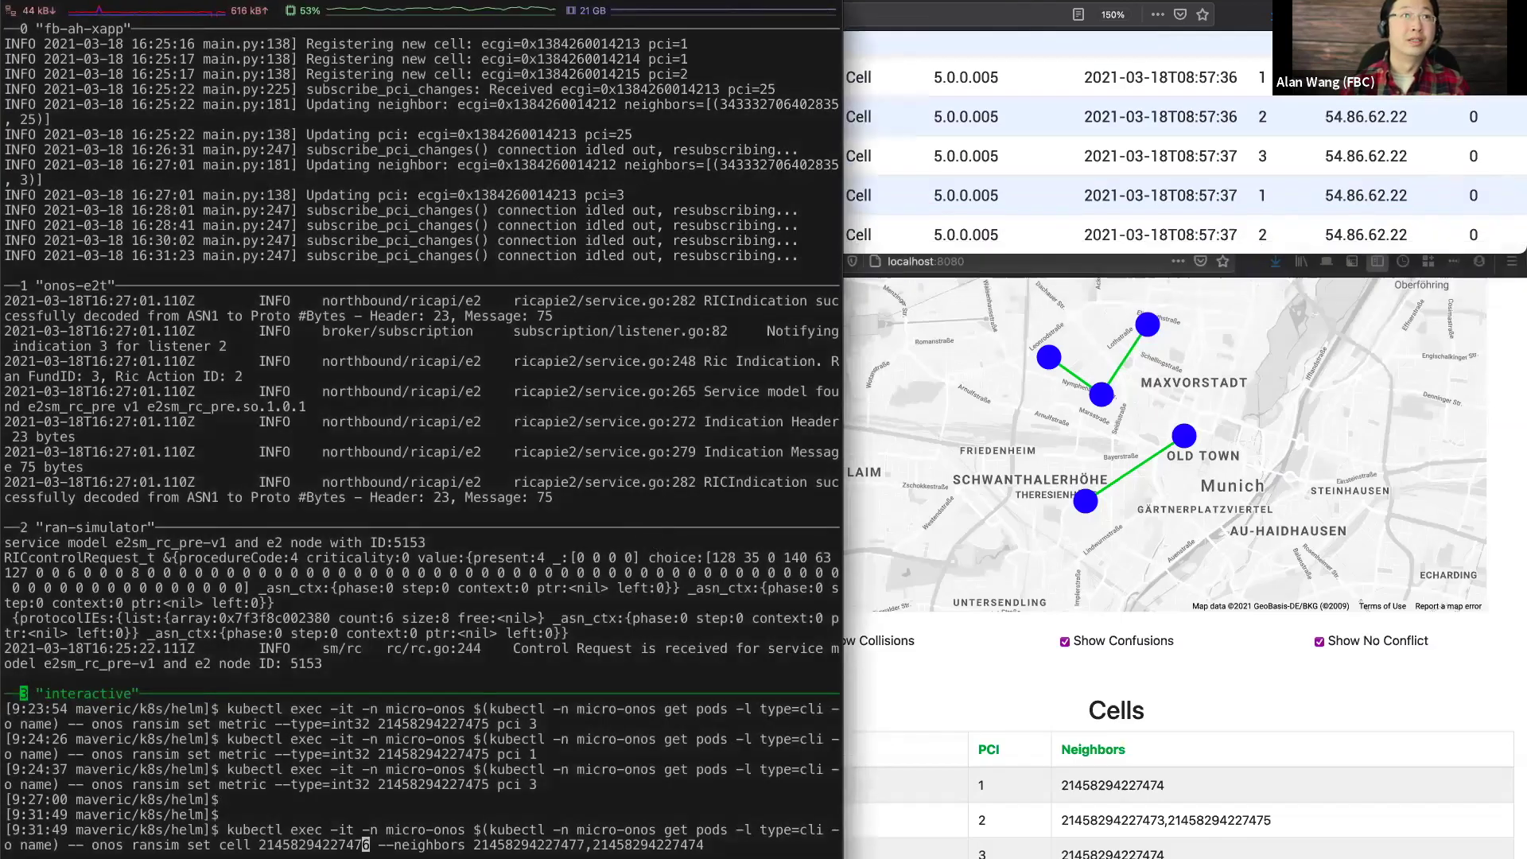
# Step: Run the neighbor command, toggle Show No Conflict on the map, and check eSON's new PCIs 256 and 45
pyautogui.press('Right')
pyautogui.press('Right')
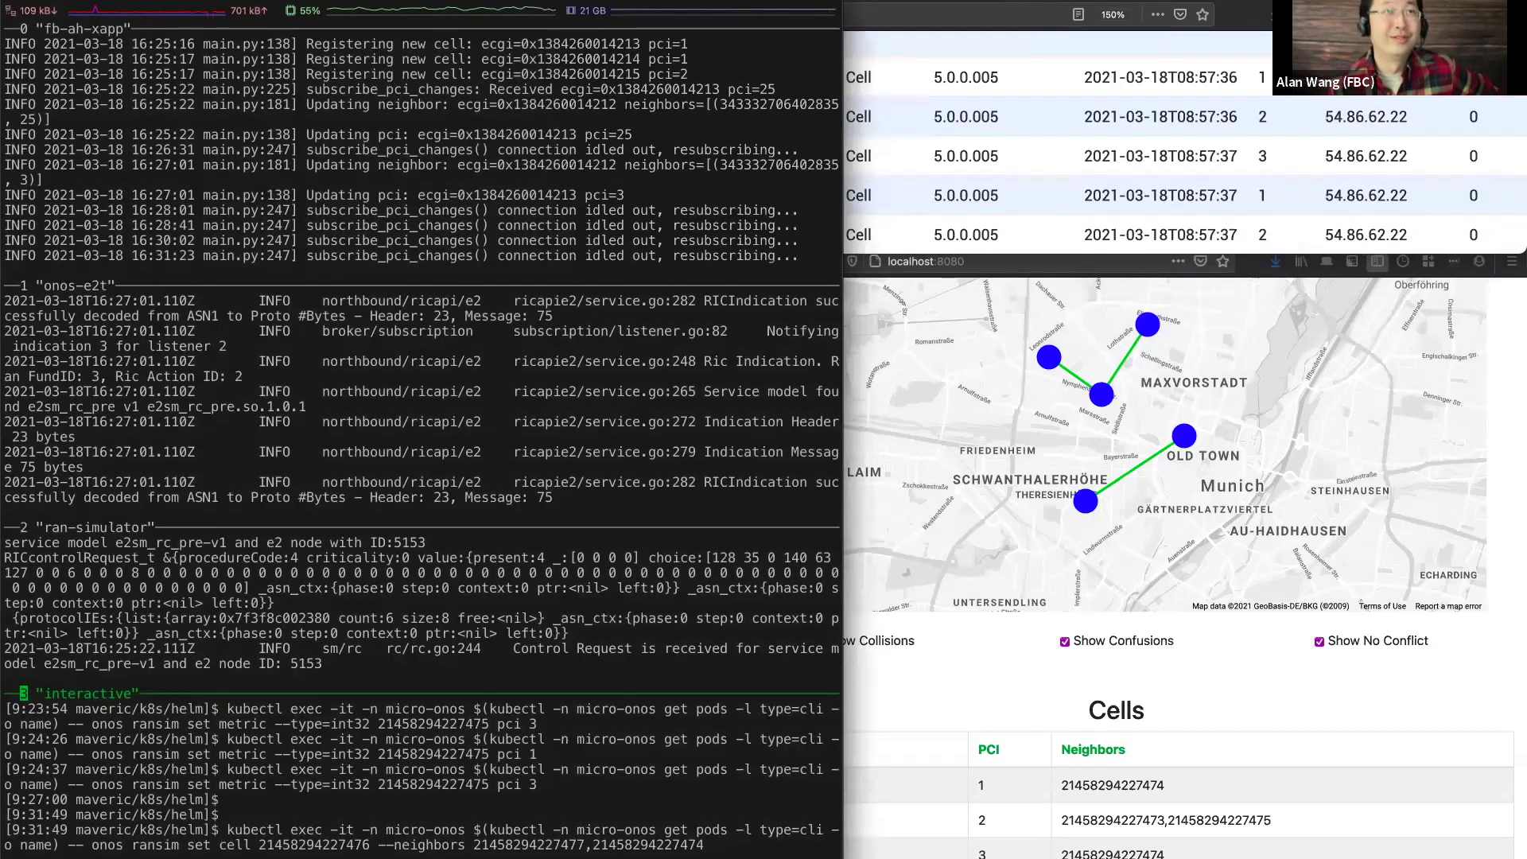
pyautogui.press('Return')
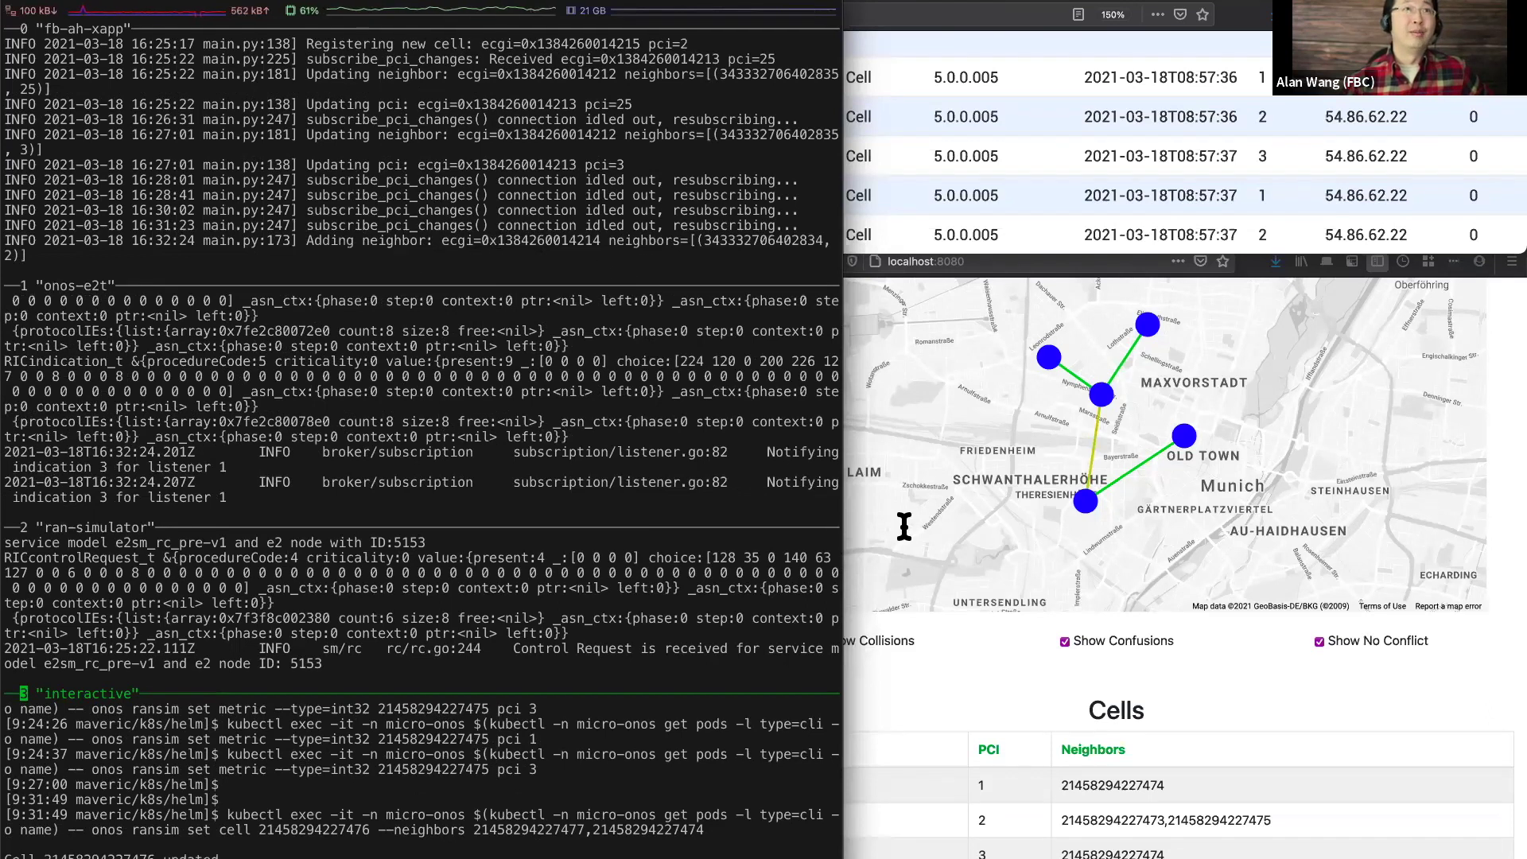
pyautogui.click(1314, 631)
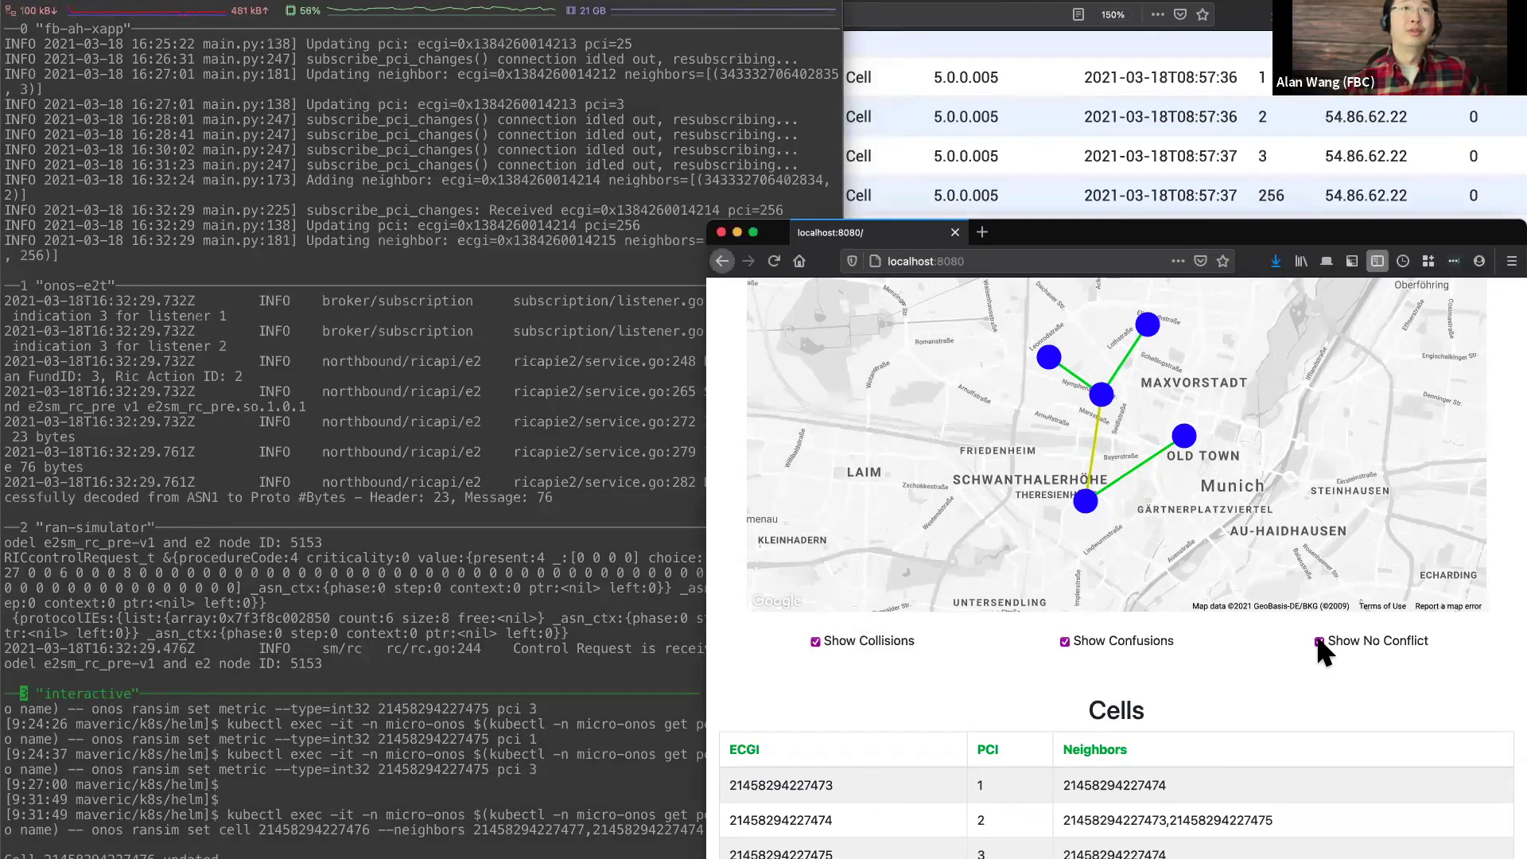
pyautogui.click(1317, 641)
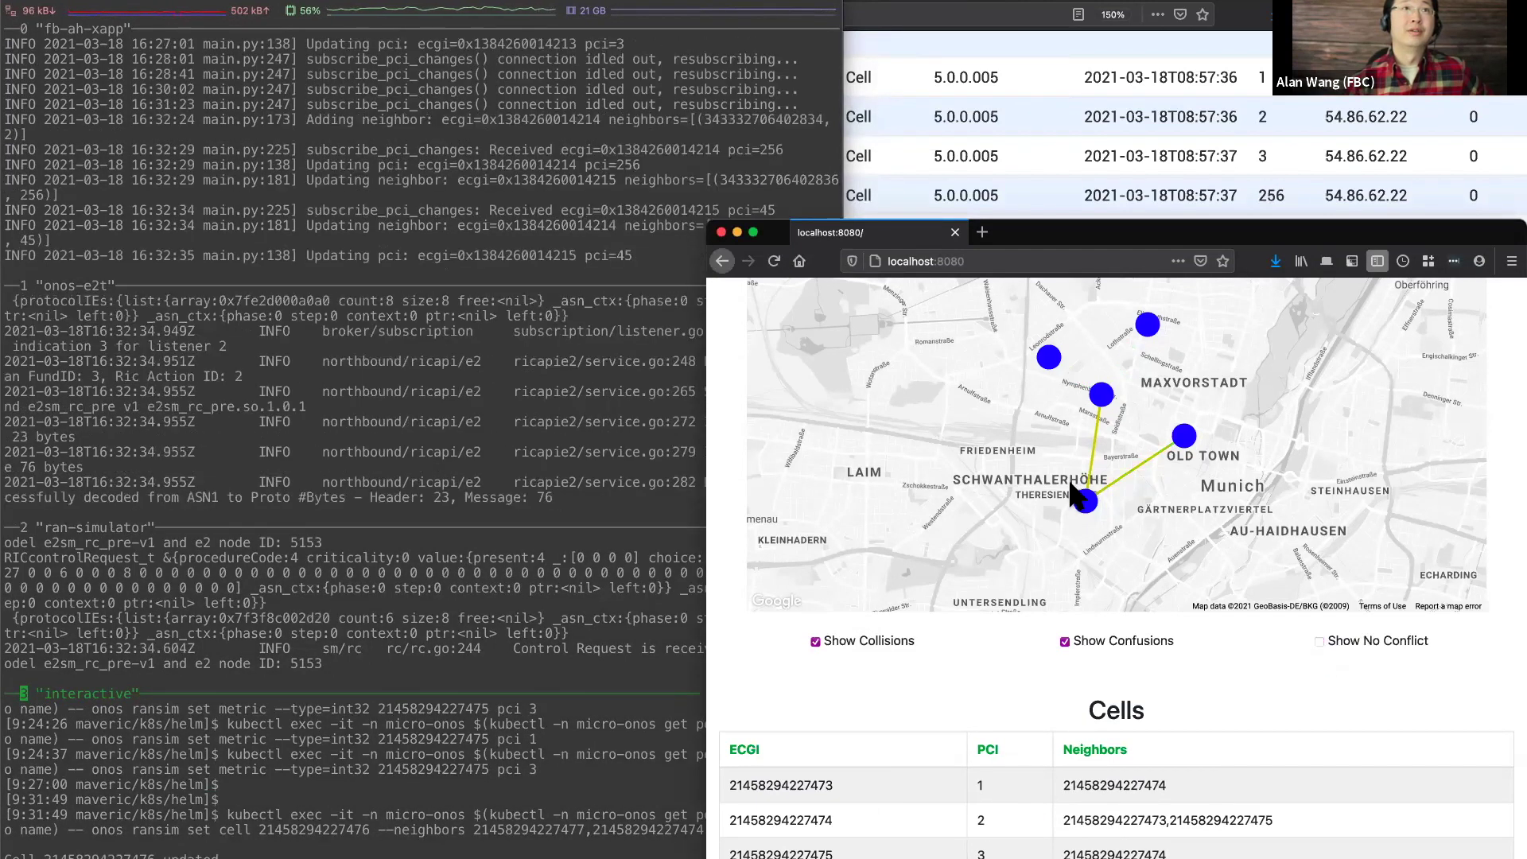
pyautogui.click(1318, 642)
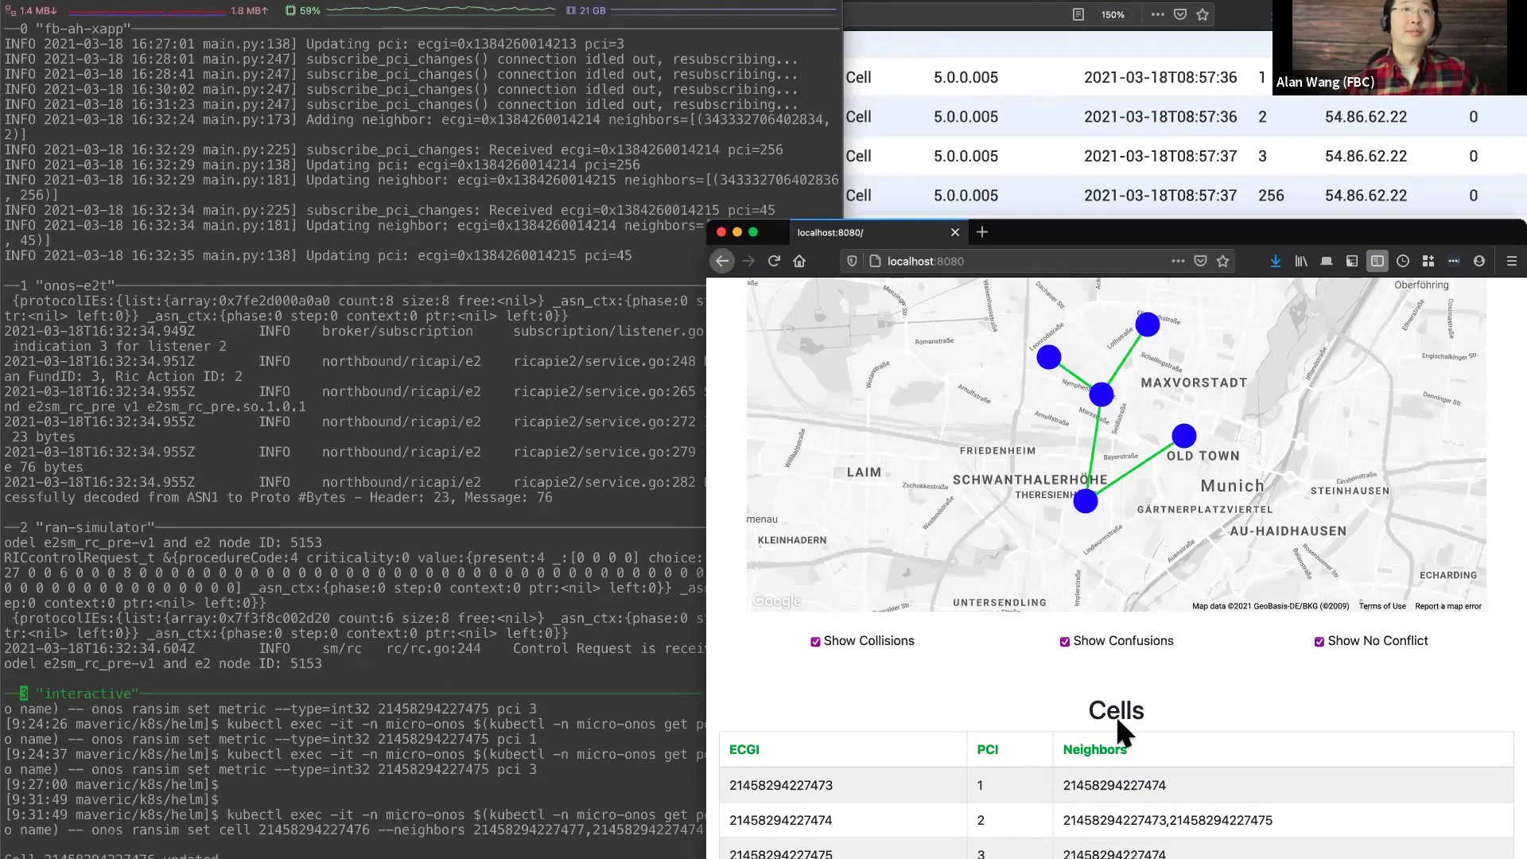
pyautogui.click(1091, 130)
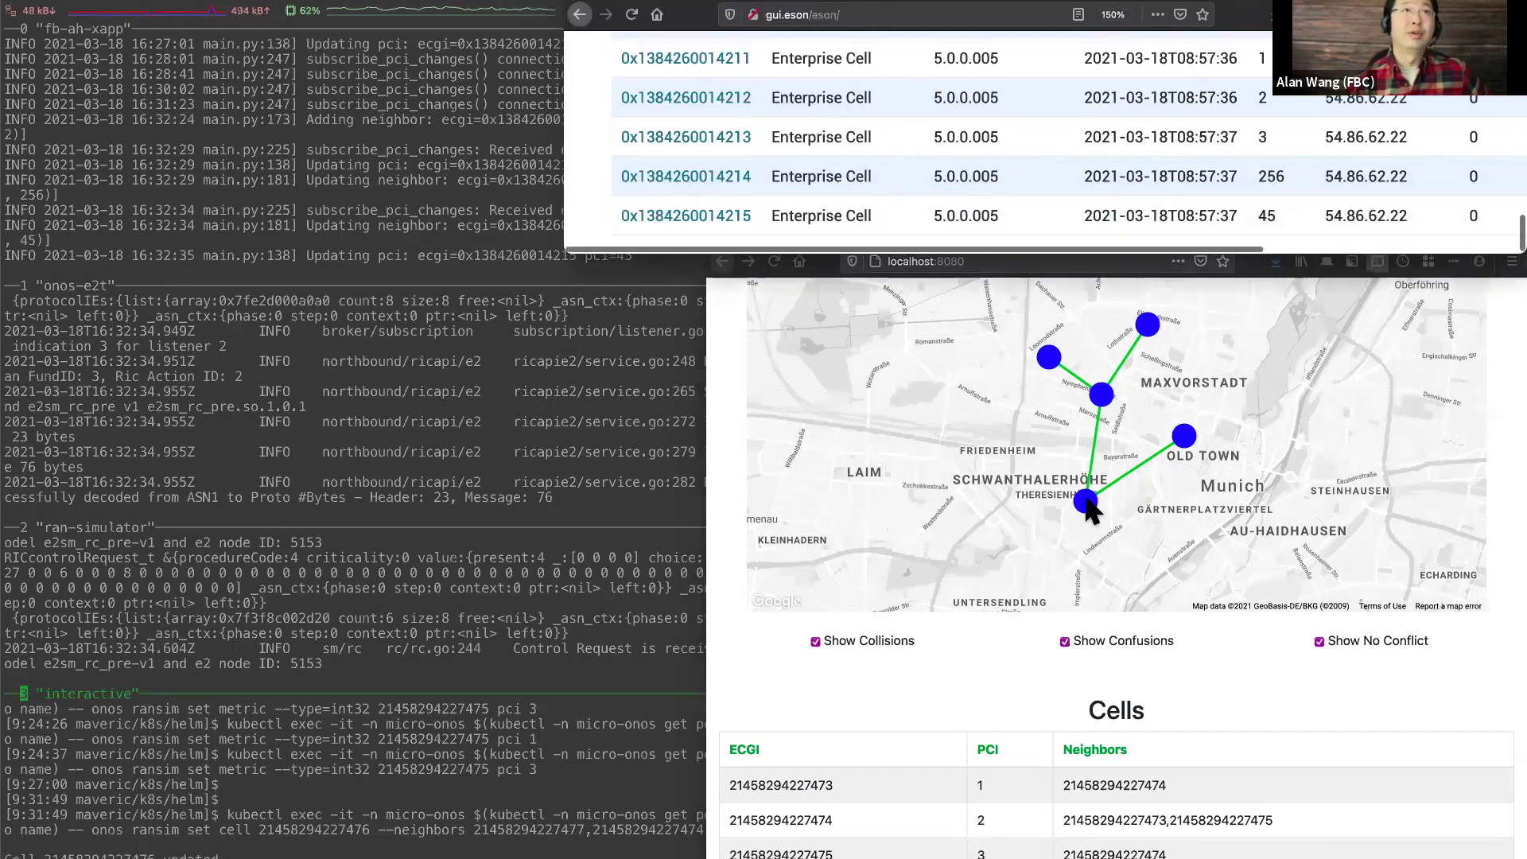
pyautogui.scroll(-1, 1151, 778)
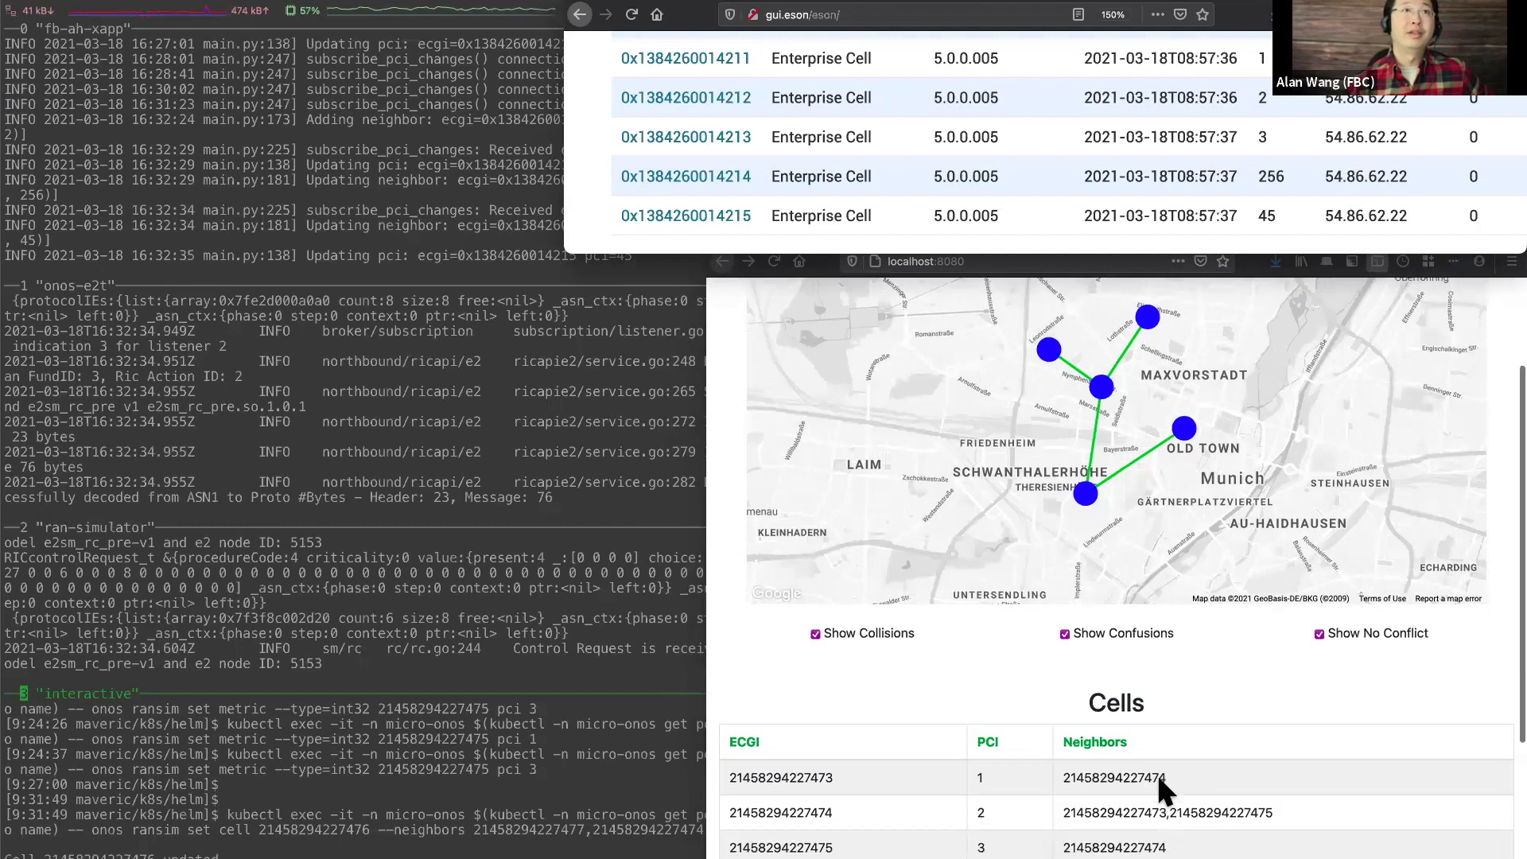
pyautogui.scroll(-1, 1065, 650)
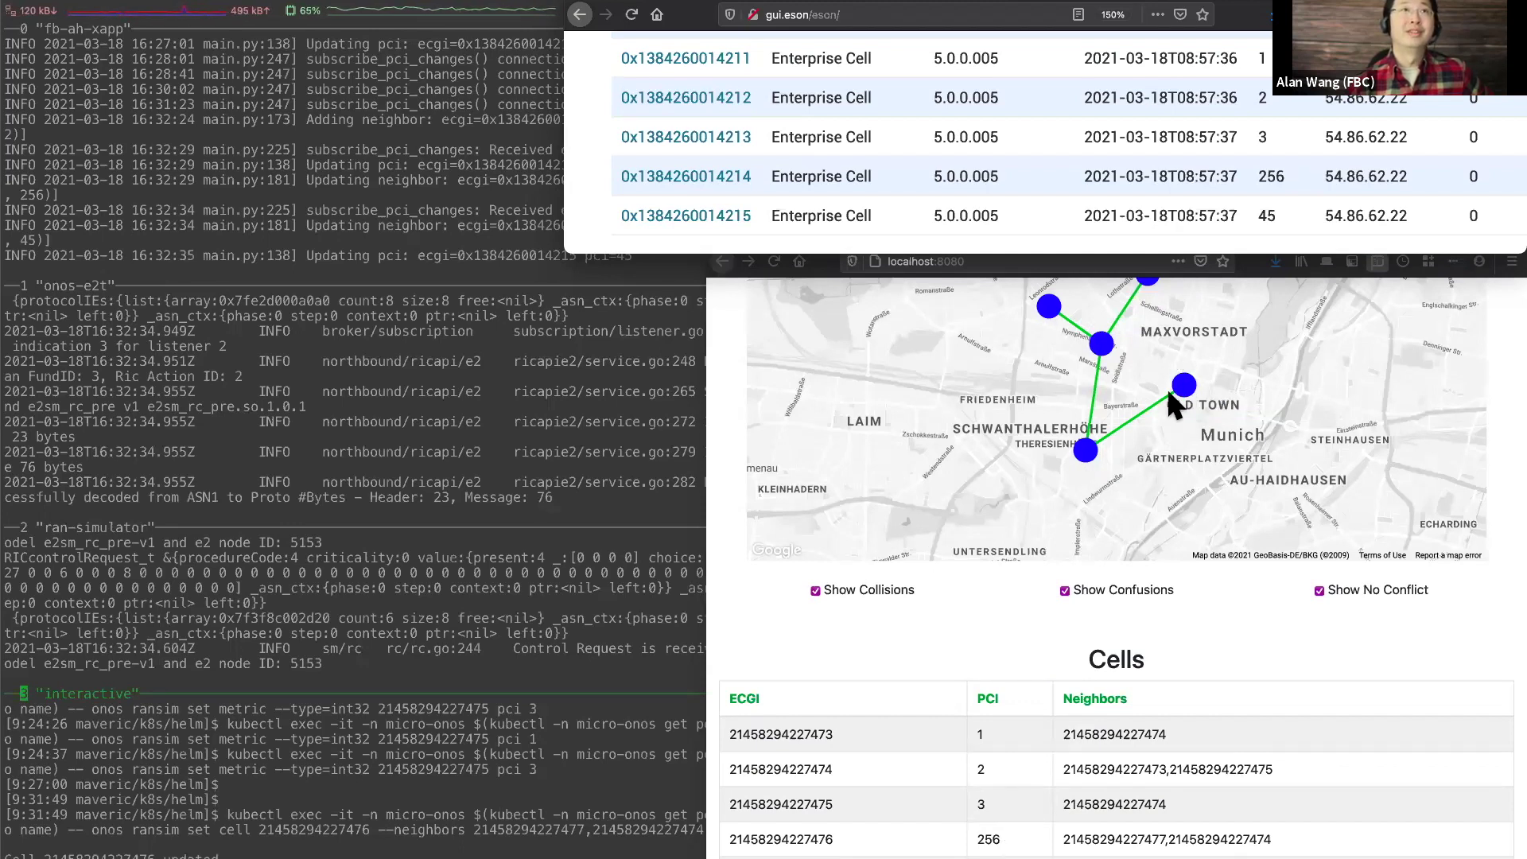
pyautogui.scroll(1, 1137, 388)
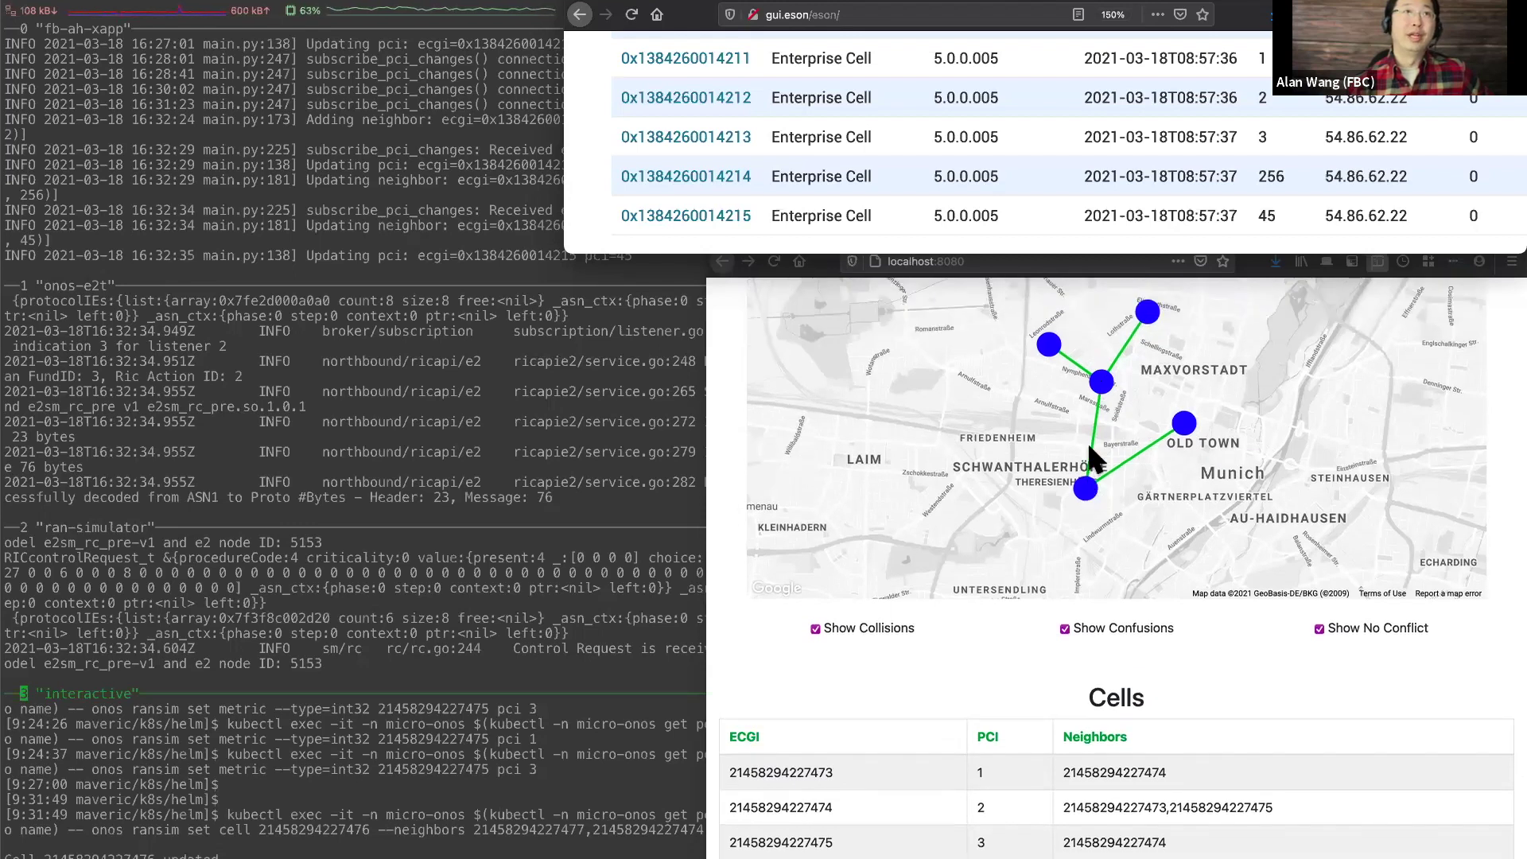